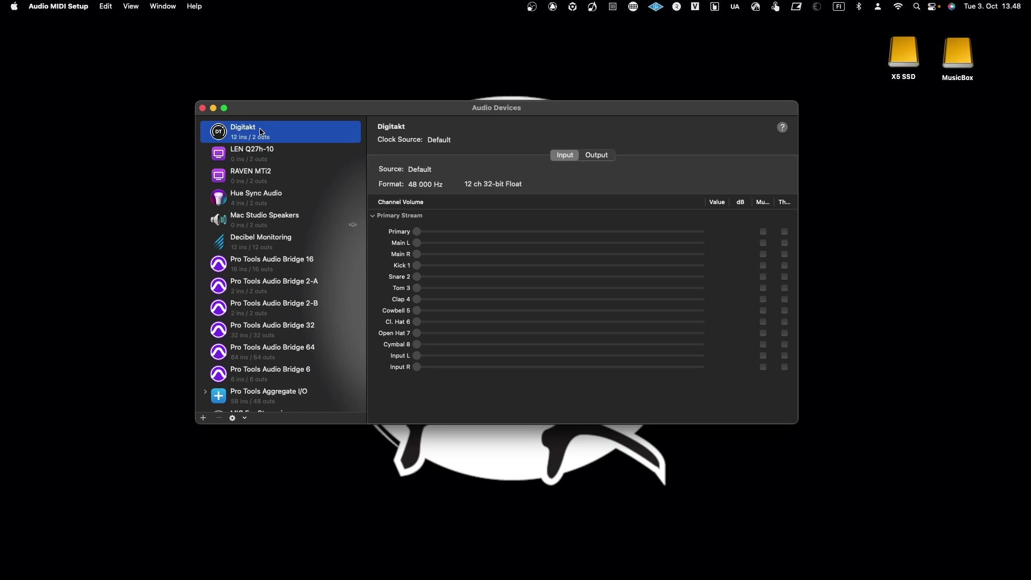
Step: Examine the Digitakt's output channels, then return to its input channels
click(589, 155)
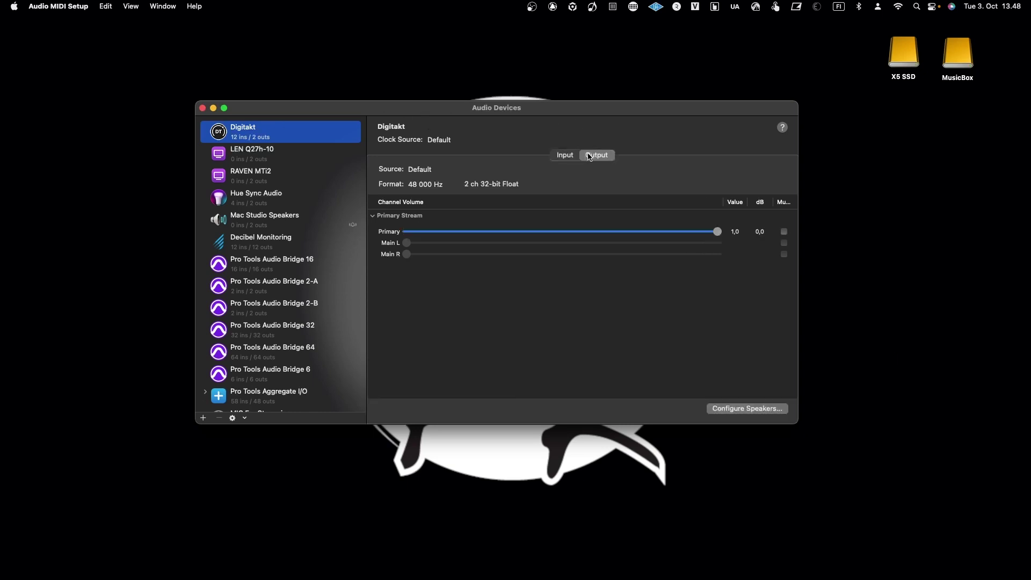
click(570, 157)
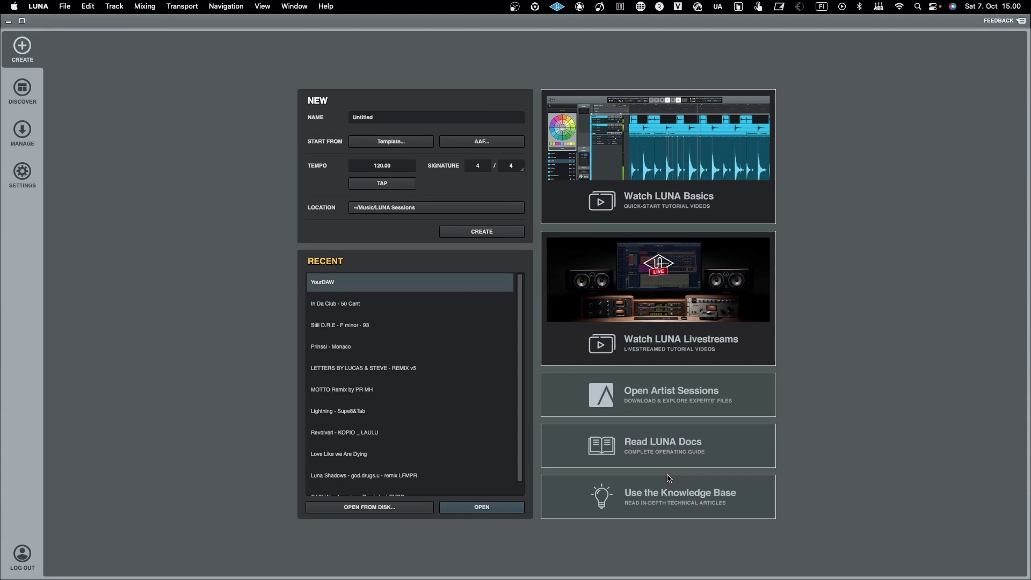
Step: In LUNA, open the hardware settings and set the audio device to Apollo
click(24, 172)
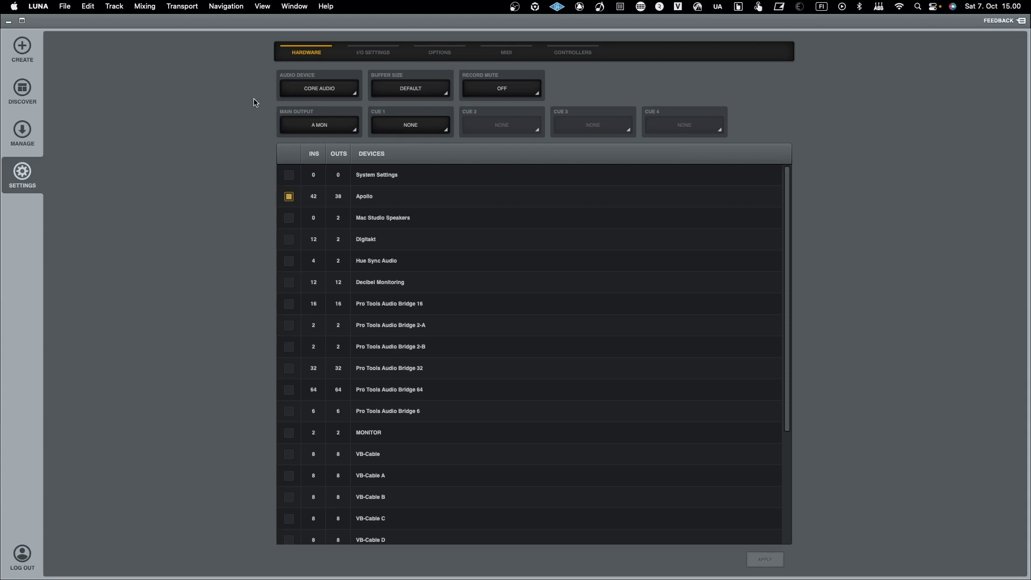
click(325, 91)
click(319, 105)
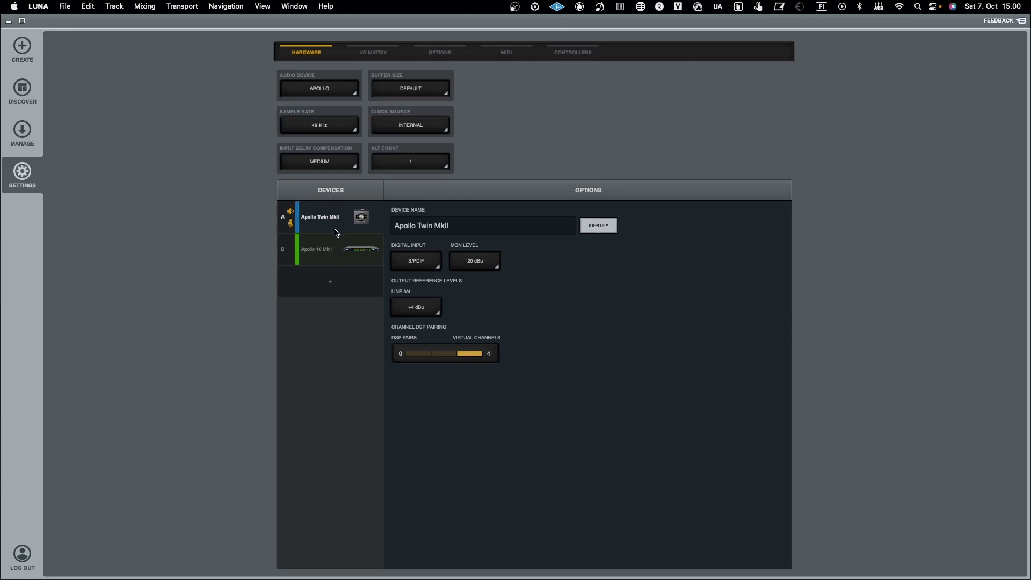
Step: Examine and compare the hardware options of the Apollo Twin MkII and the Apollo 16 MkII
click(324, 255)
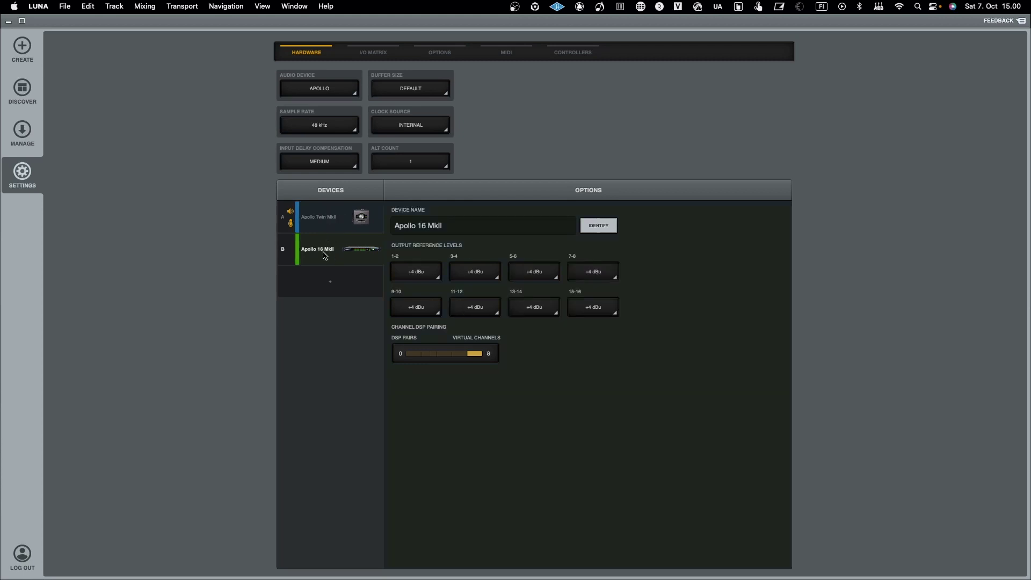
click(324, 222)
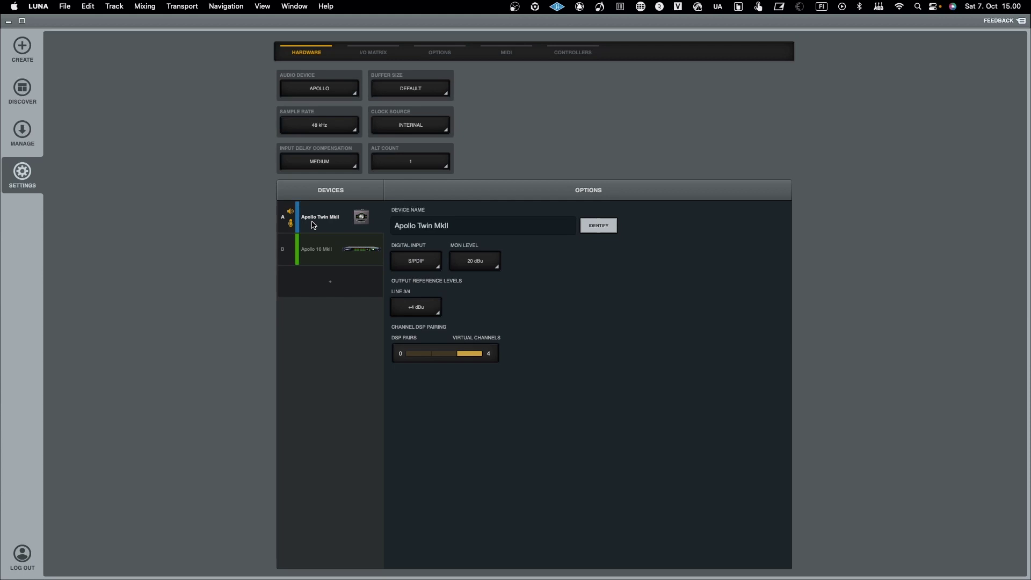
click(326, 248)
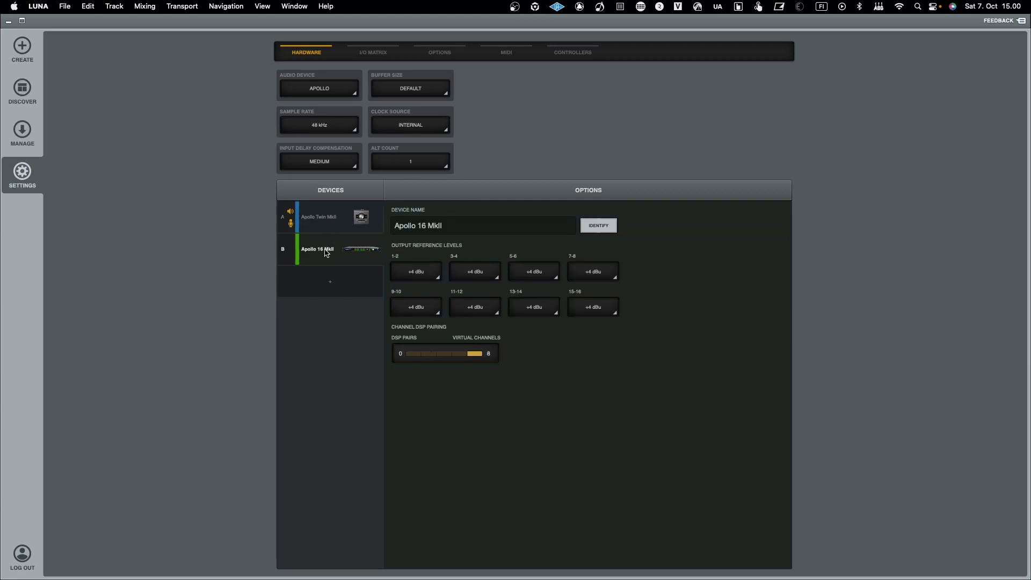
click(327, 230)
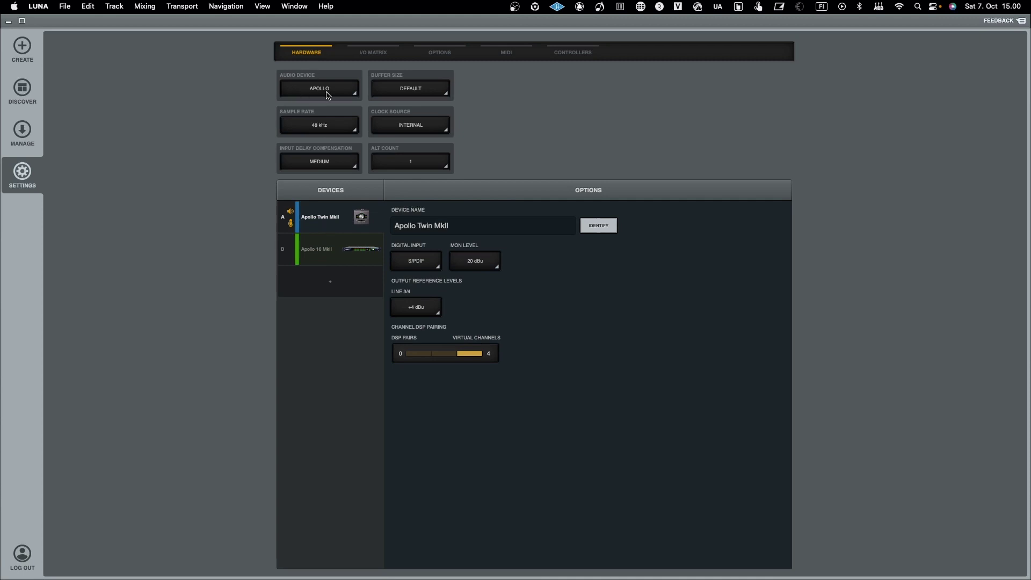
click(336, 250)
click(333, 231)
click(333, 252)
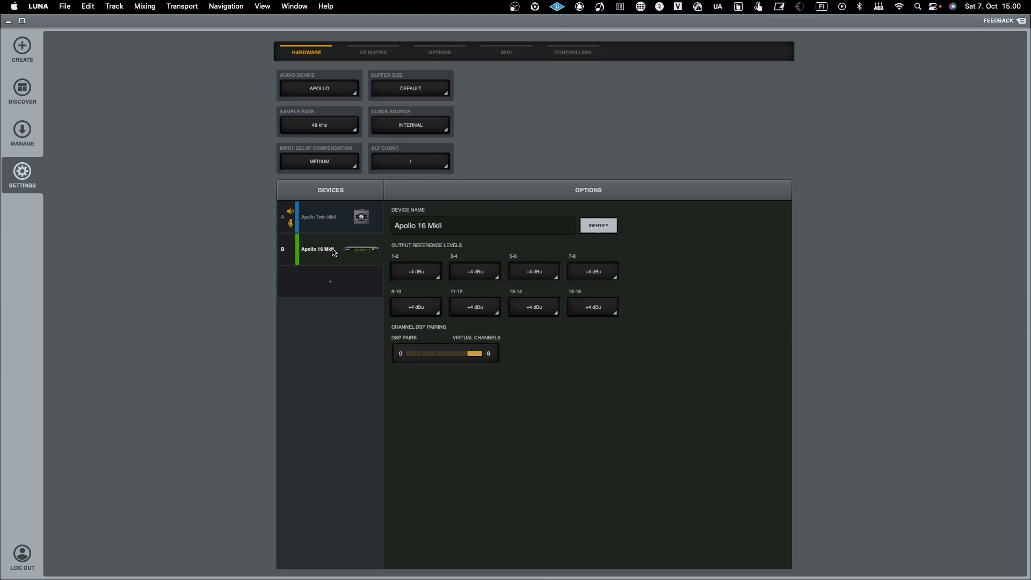
click(334, 215)
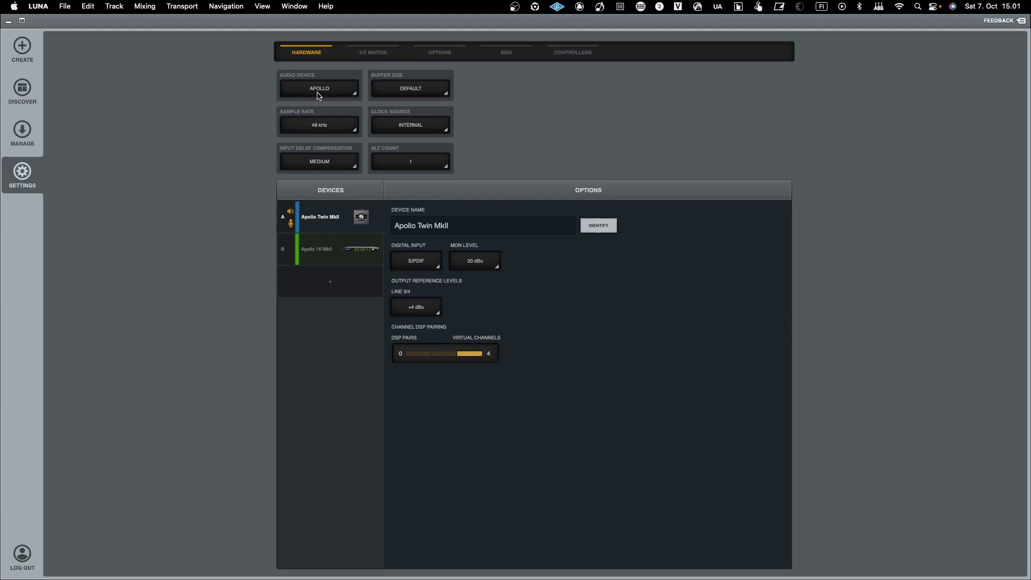
Step: Set the audio device to Core Audio and disable TR-8S in the device list
click(318, 94)
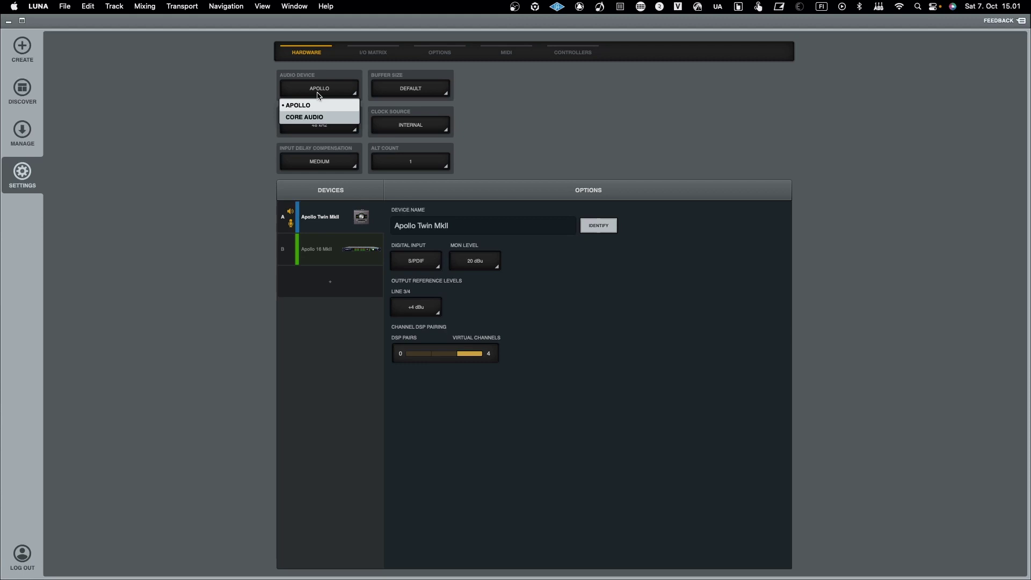
click(304, 117)
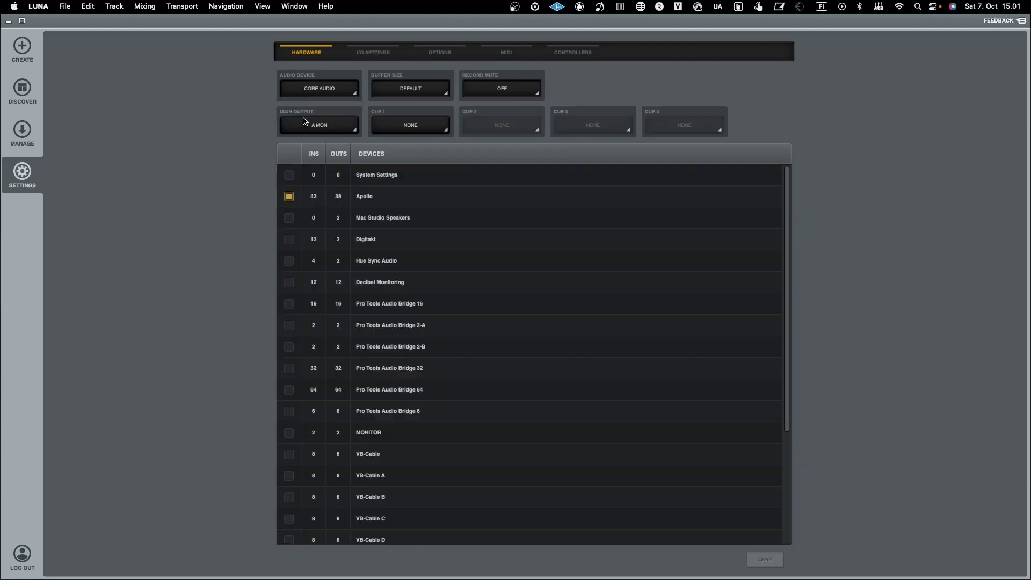
scroll(319, 260, down, 2)
scroll(317, 253, up, 2)
scroll(316, 254, down, 8)
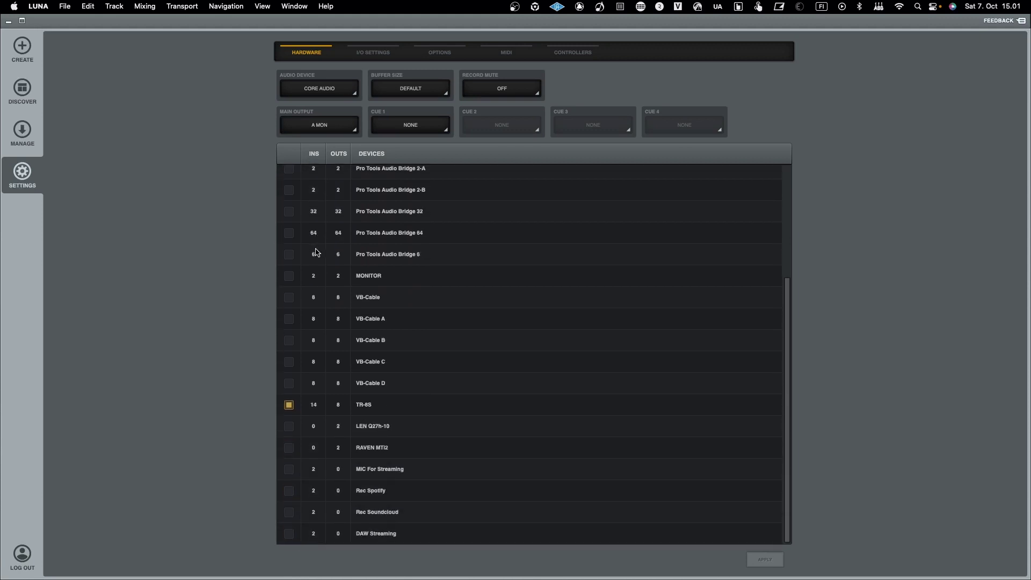
click(289, 405)
scroll(310, 361, up, 8)
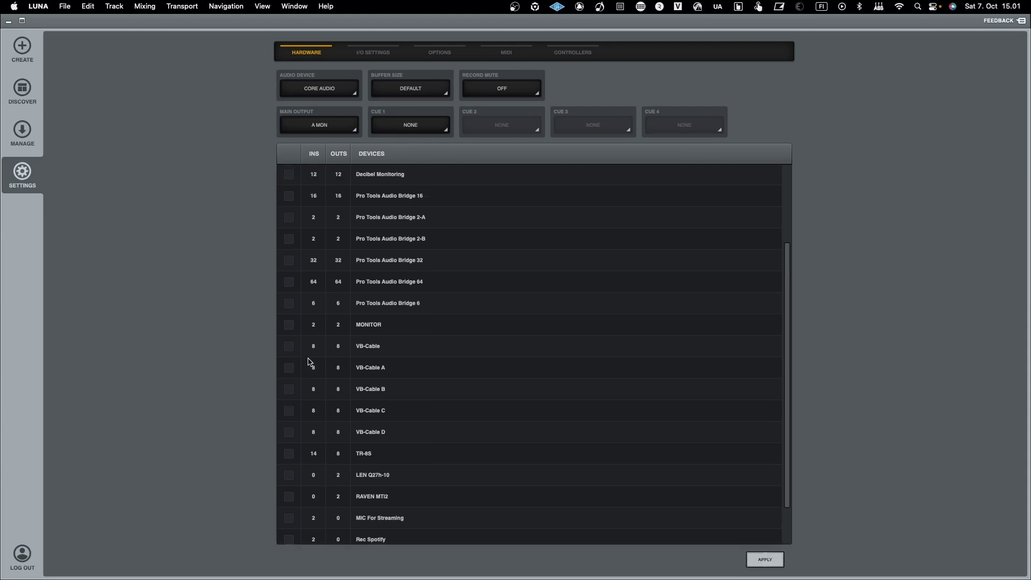
scroll(310, 361, down, 5)
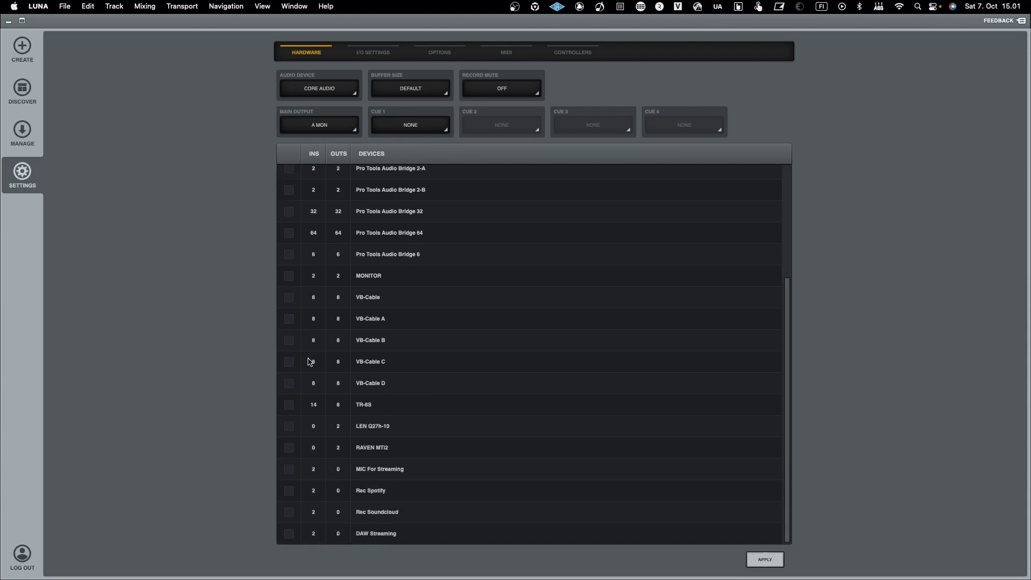
scroll(309, 361, up, 5)
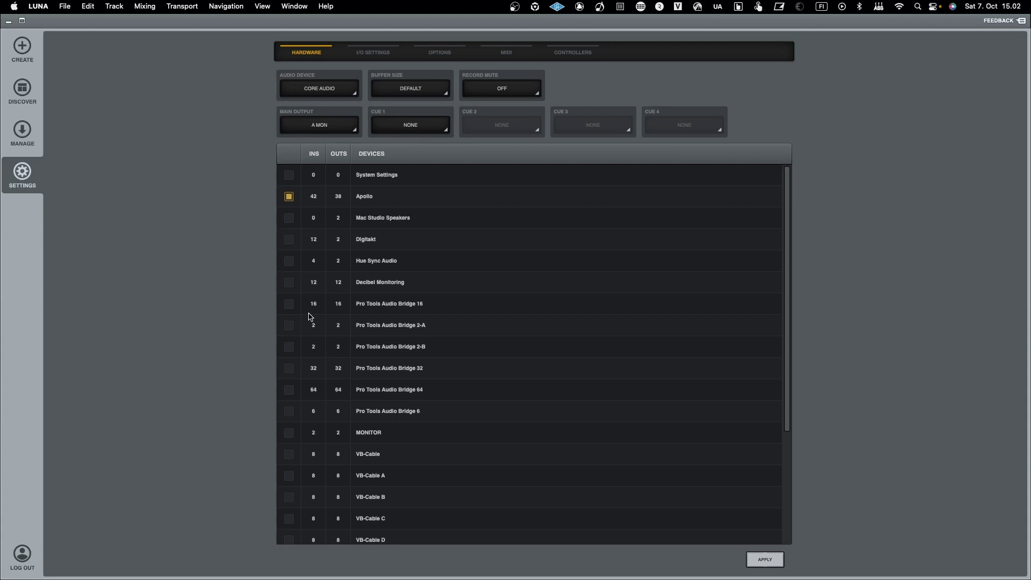
Step: Make Digitakt the only enabled Core Audio device by enabling it and disabling Apollo, and apply the change
click(289, 240)
click(288, 197)
scroll(437, 321, down, 5)
scroll(437, 321, up, 5)
scroll(482, 365, down, 5)
scroll(482, 364, up, 5)
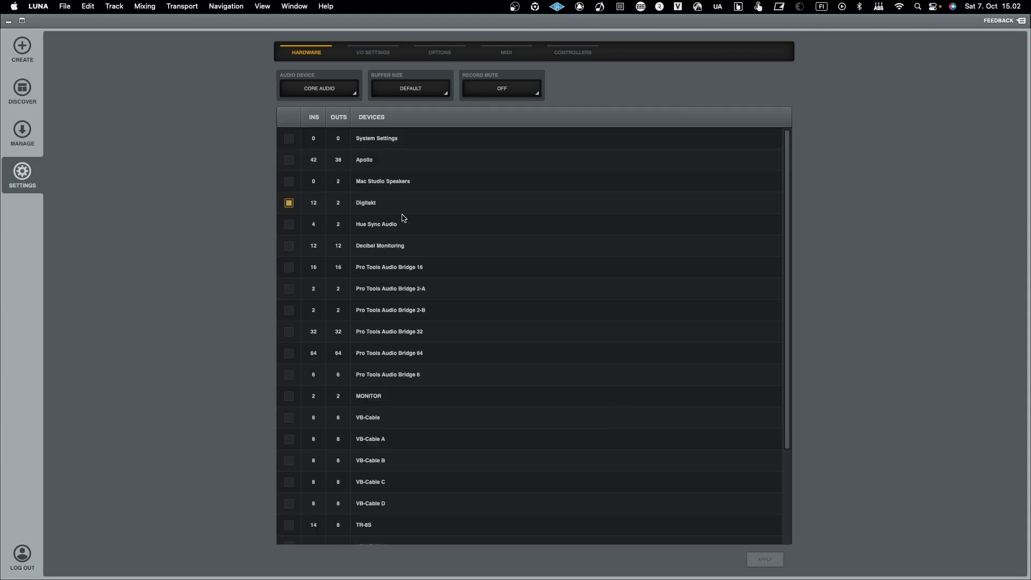
Step: In the I/O settings, set the custom name of the Digitakt's Input L channel to MOTHER-32
click(377, 51)
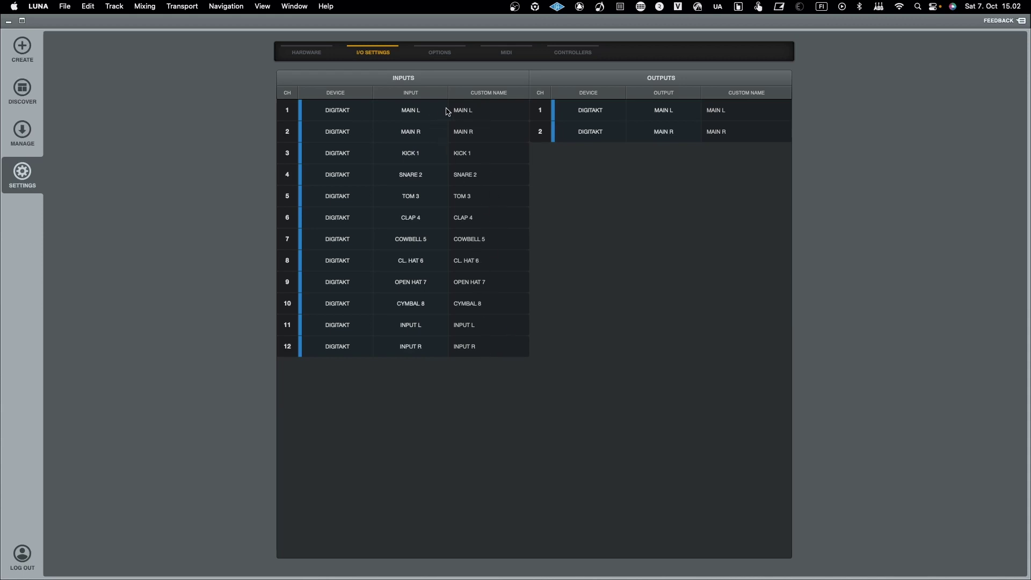
click(482, 324)
double_click(482, 324)
key(BackSpace)
click(309, 56)
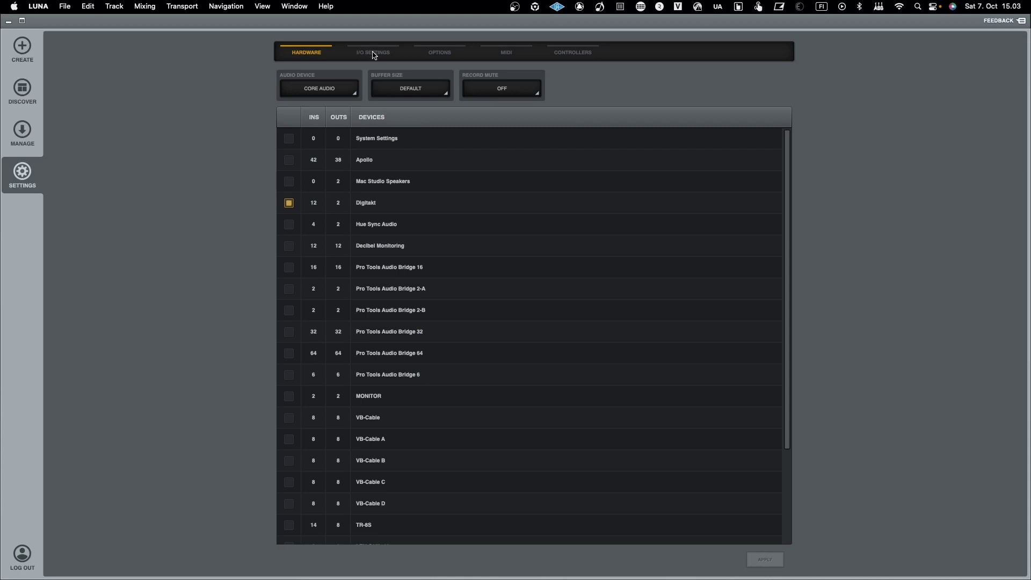
click(374, 55)
click(322, 55)
click(379, 55)
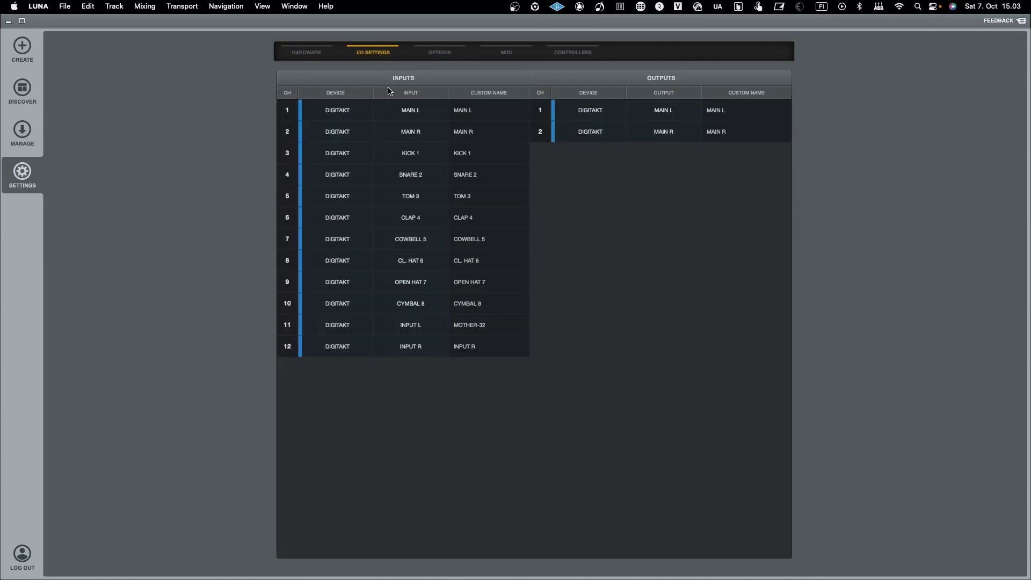
Step: Open the recent YourDAW session and add one mono audio track named MONO
click(25, 47)
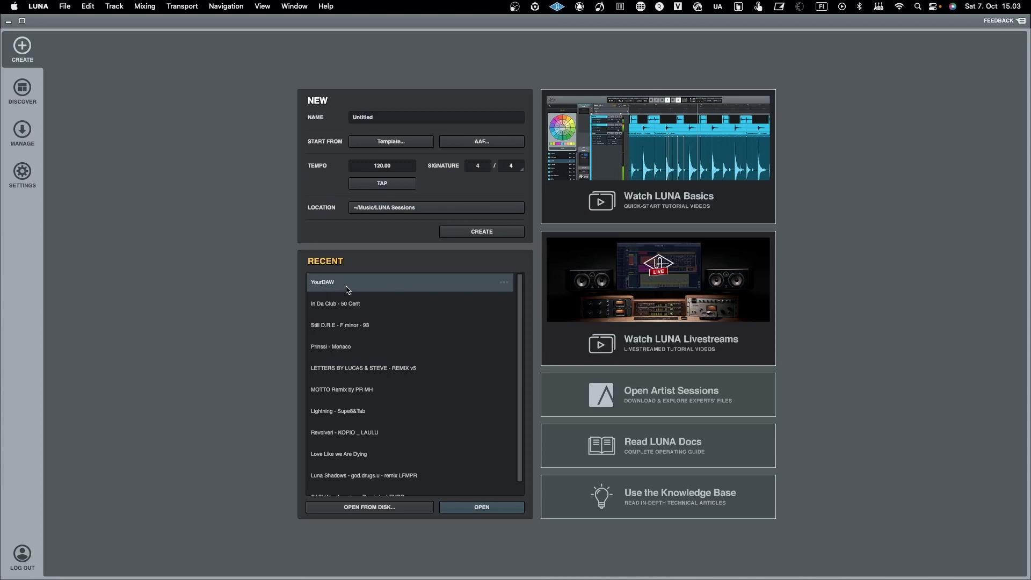
click(482, 507)
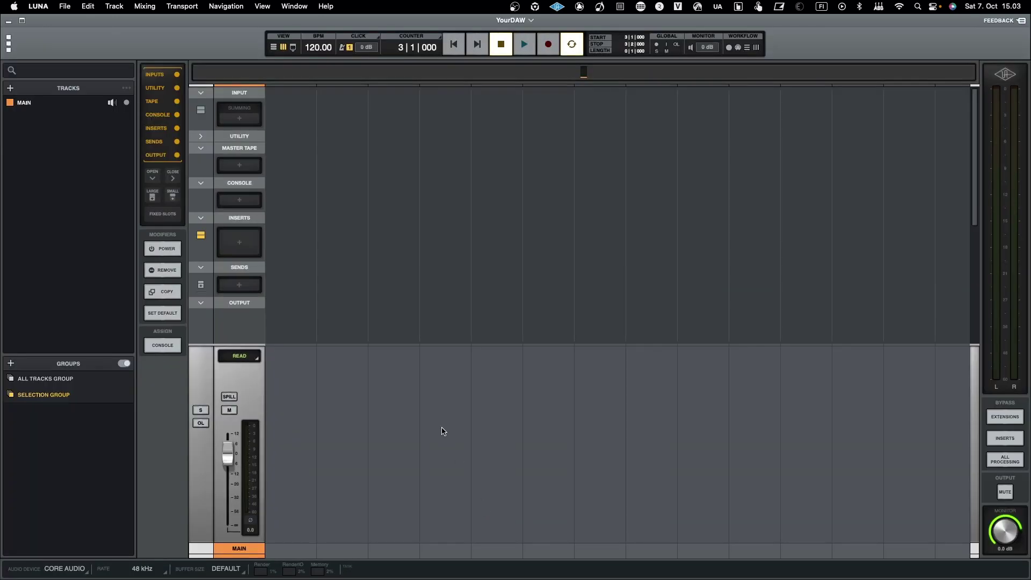
click(11, 89)
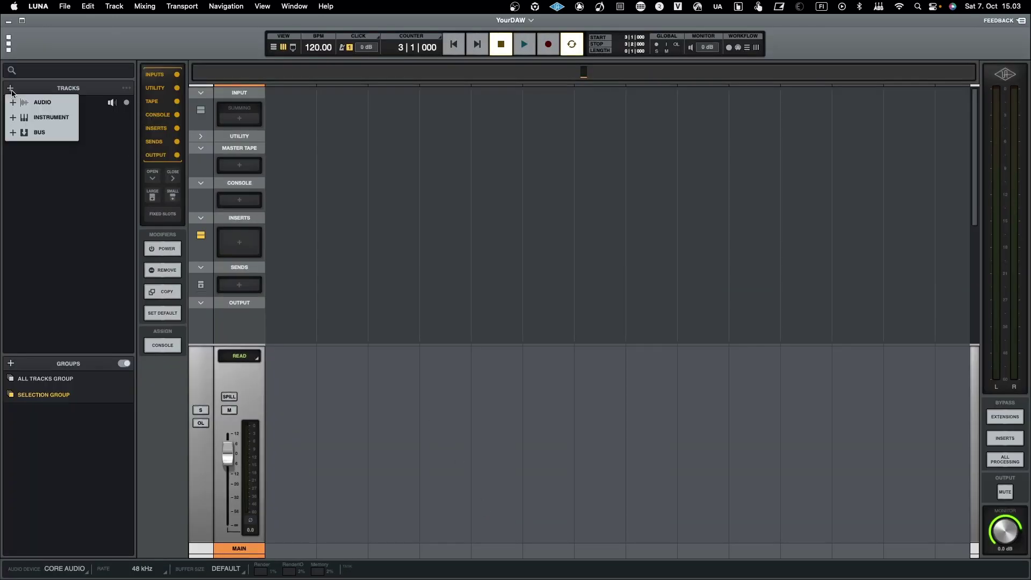
click(15, 103)
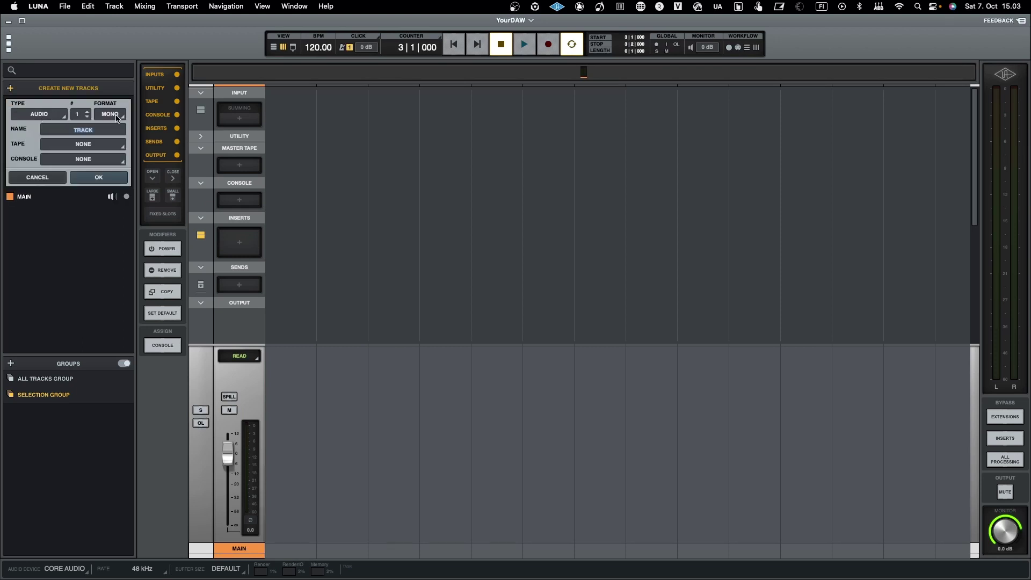
text(MONO)
key(Return)
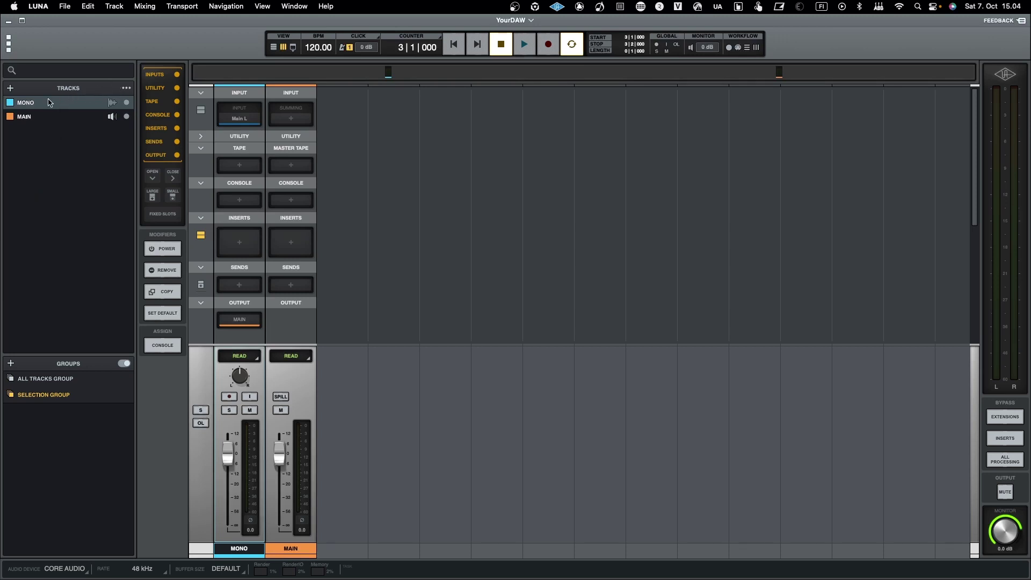
Step: Add one stereo audio track named STEREO
click(8, 87)
click(35, 102)
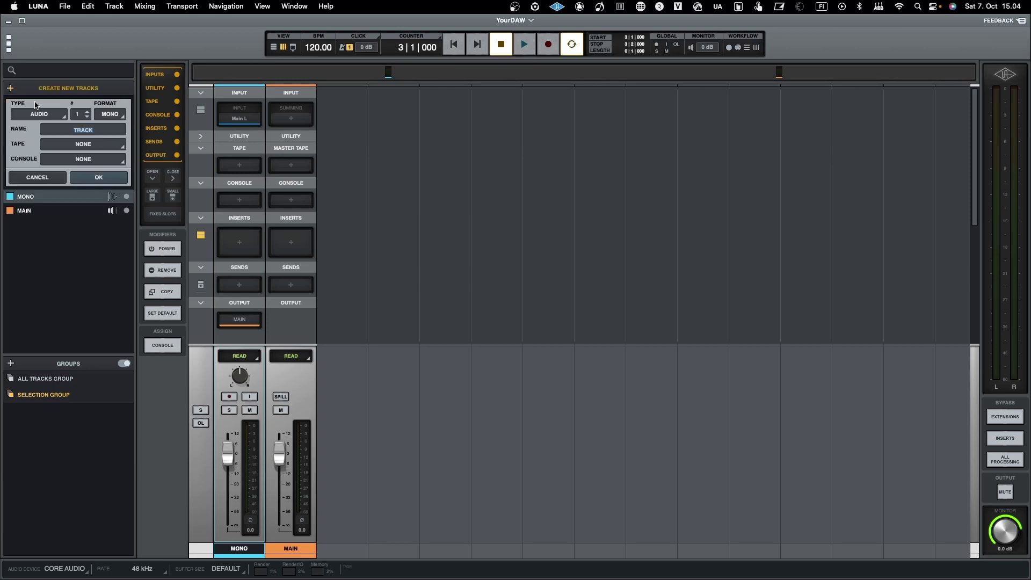
click(110, 114)
click(116, 143)
text(STEREO)
click(99, 177)
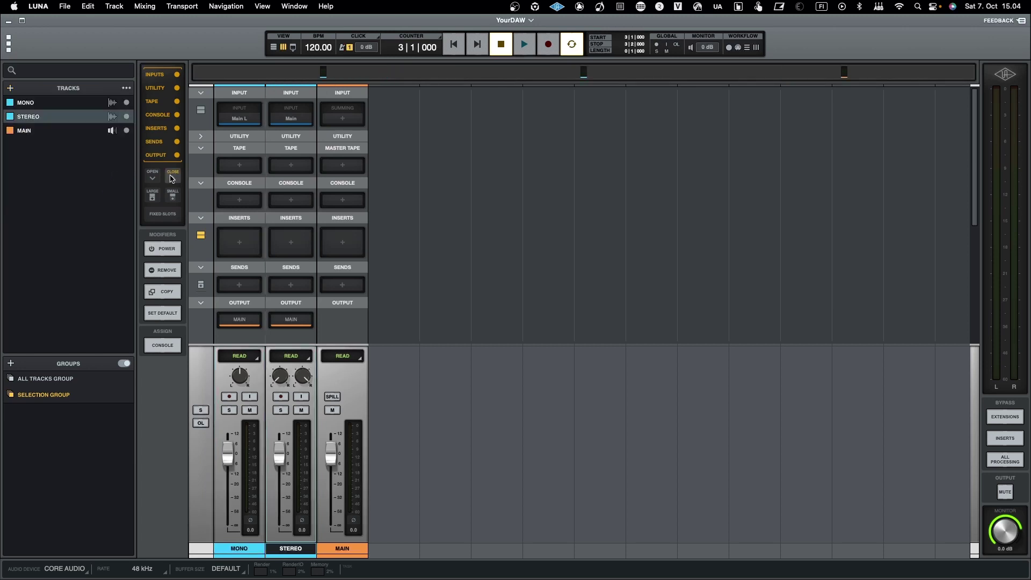
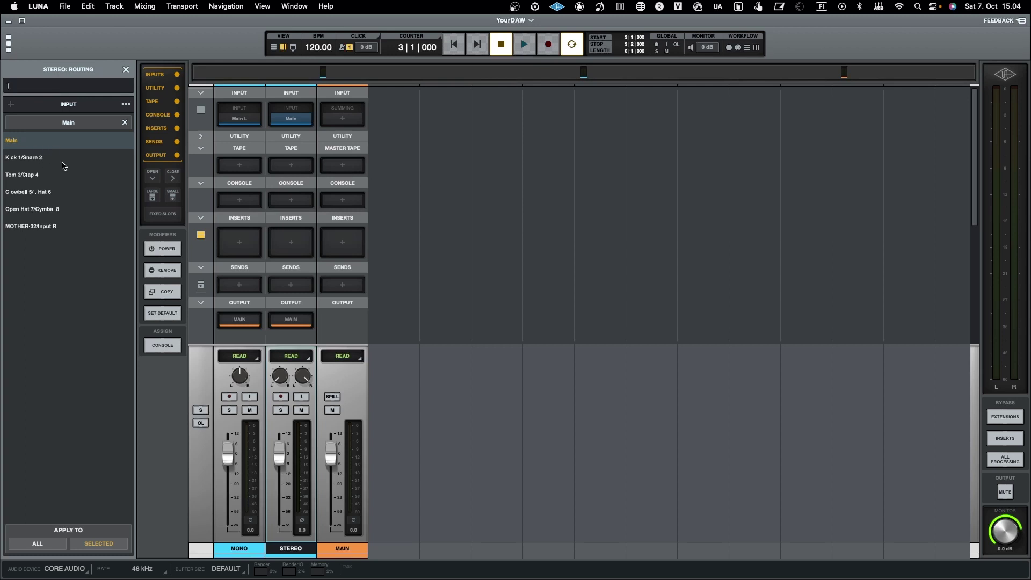
Step: Display the session's tracks in the timeline view instead of the mixer
click(292, 95)
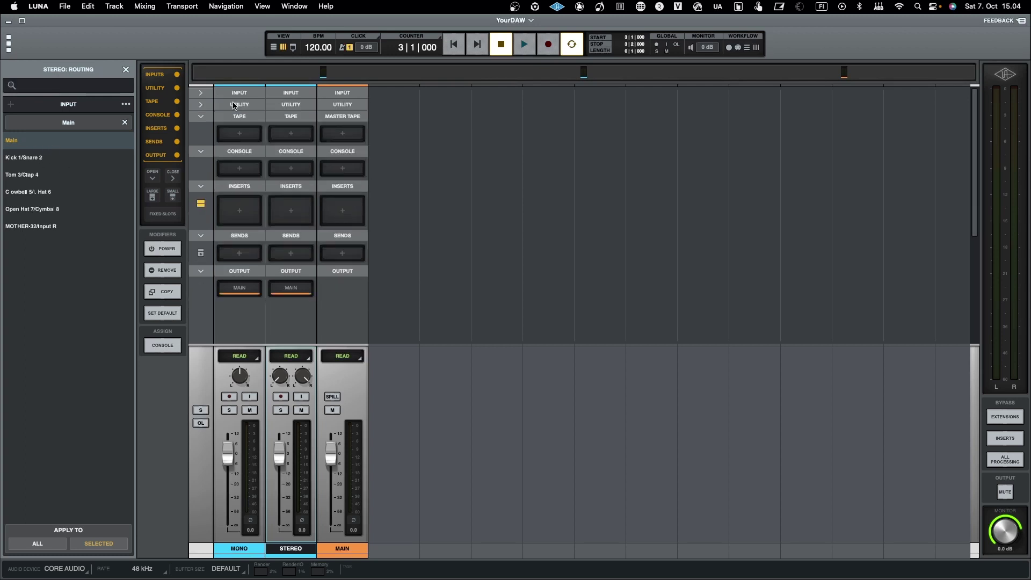
click(200, 92)
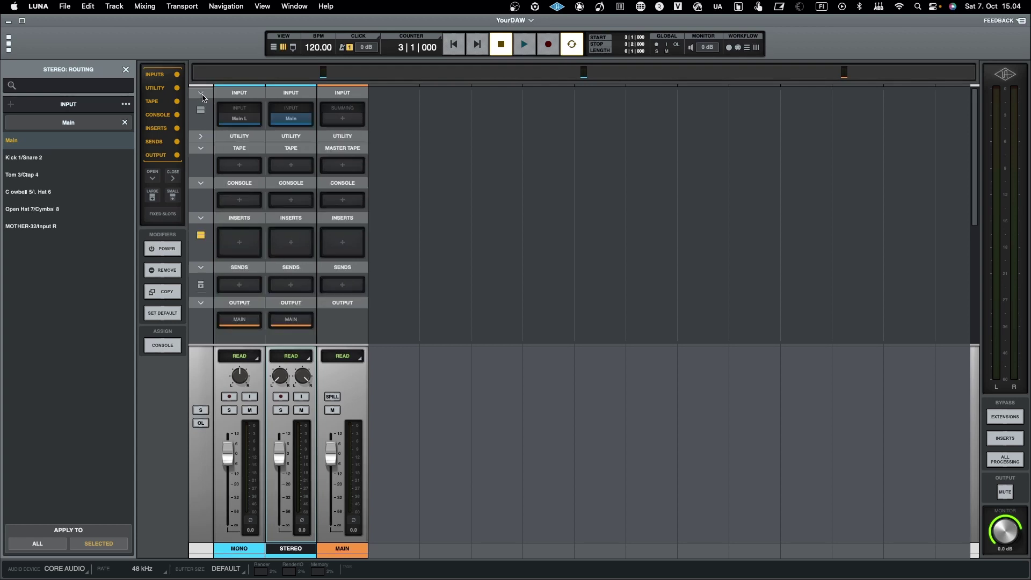
click(273, 47)
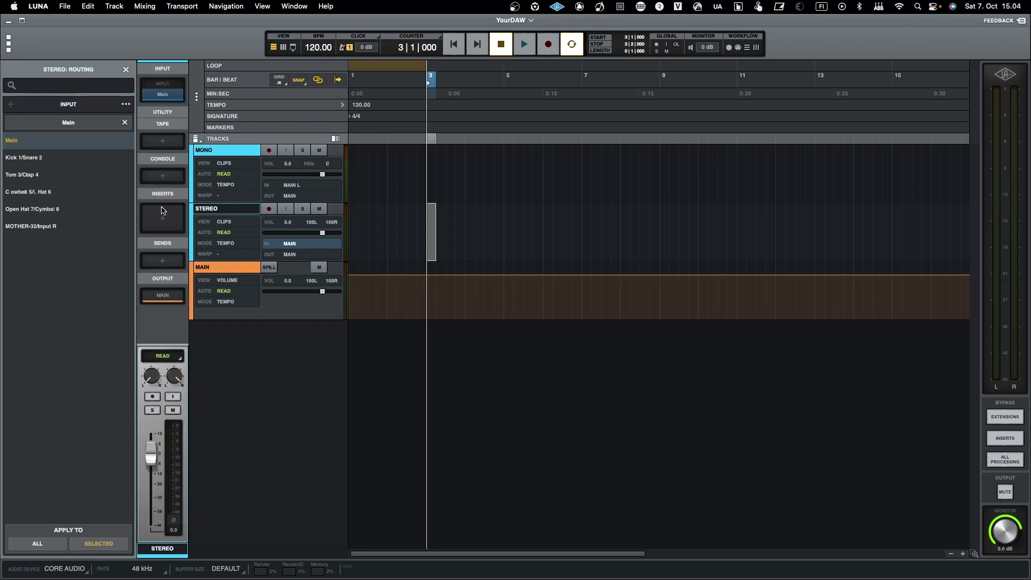
Step: Route the MOTHER-32 input to the MONO track
click(224, 150)
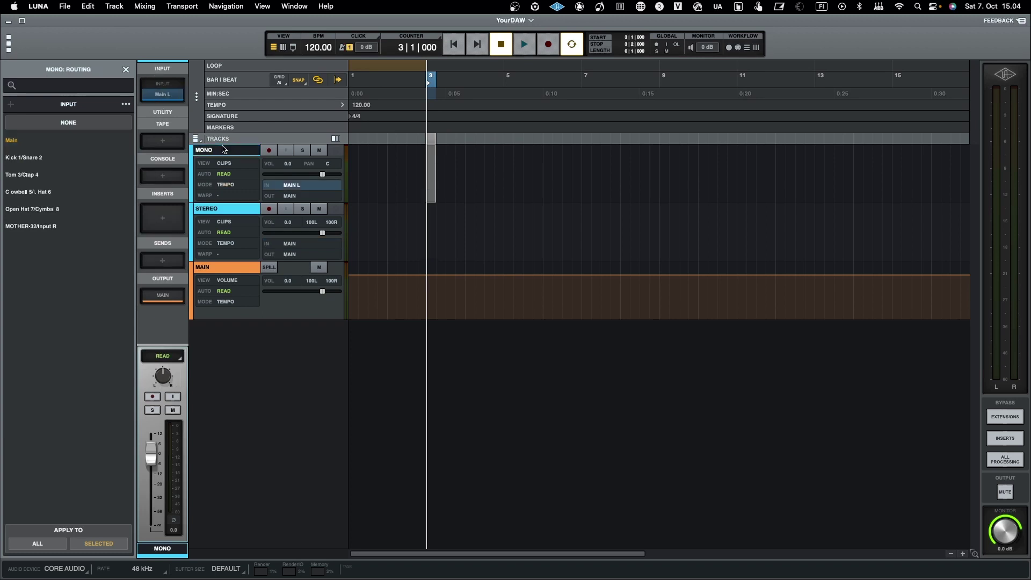
click(225, 211)
click(217, 151)
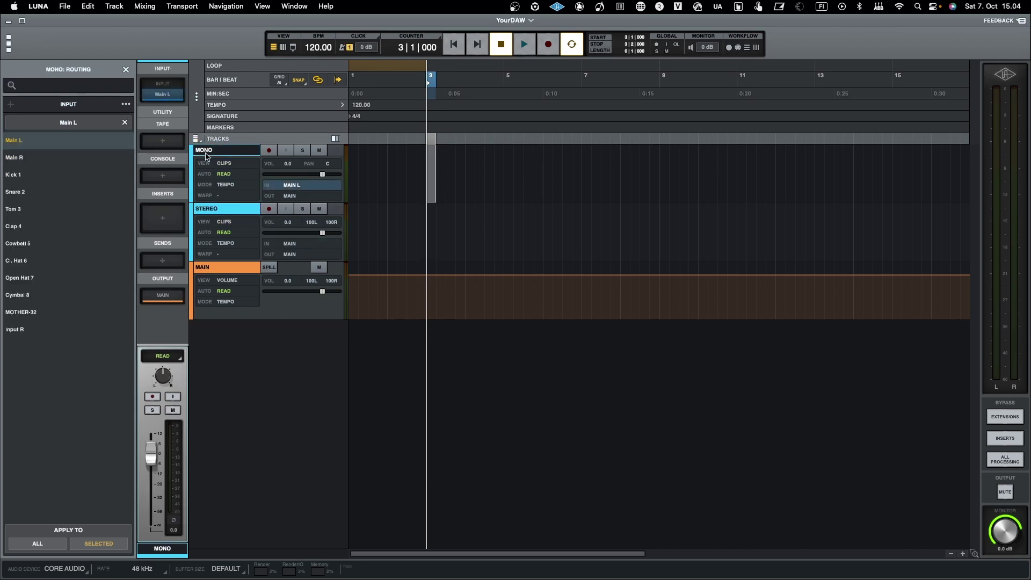
click(31, 313)
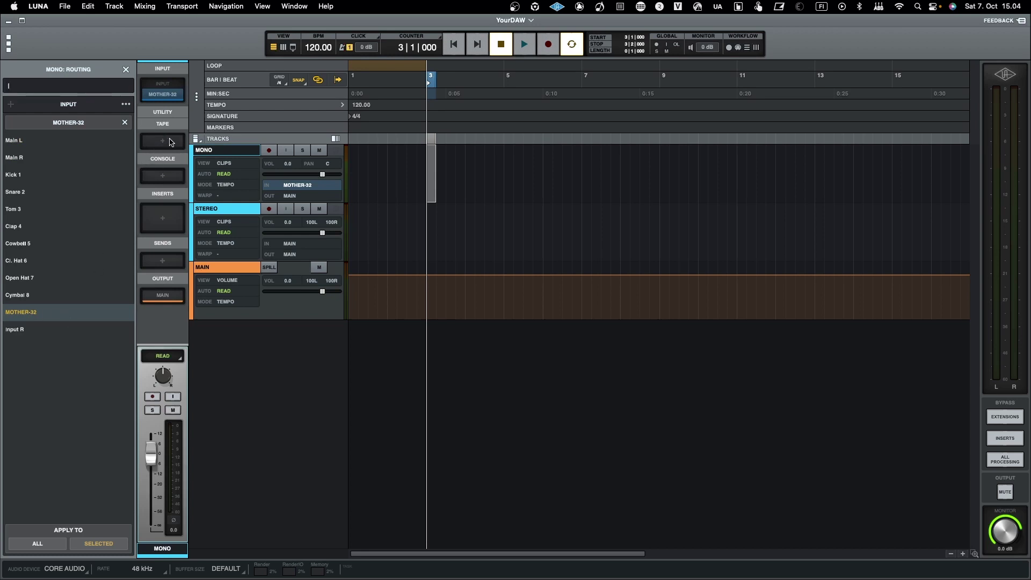
Step: Audition the STEREO track's Main input, then turn its input monitoring off and enable it on the MONO track
click(242, 208)
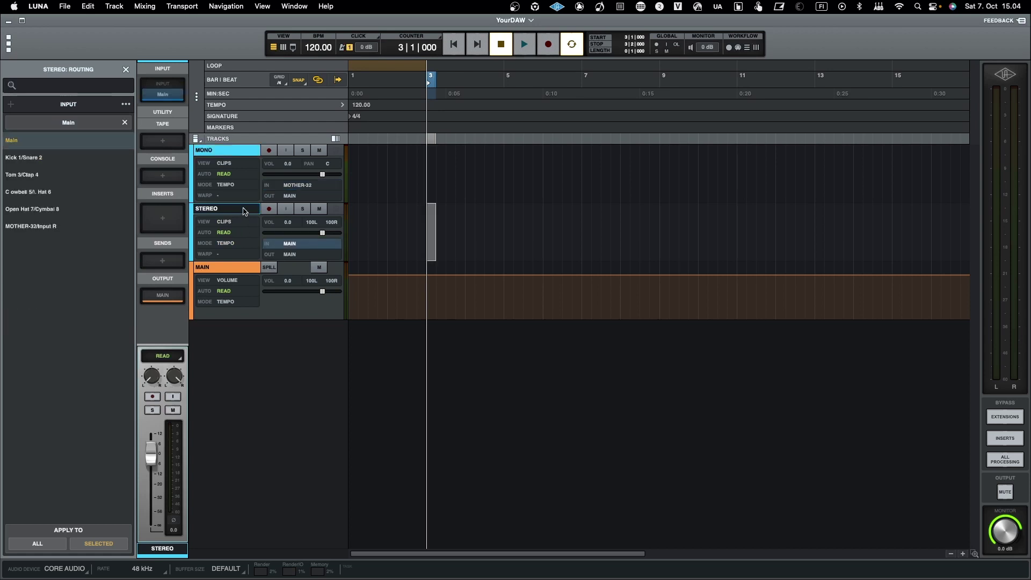
click(286, 209)
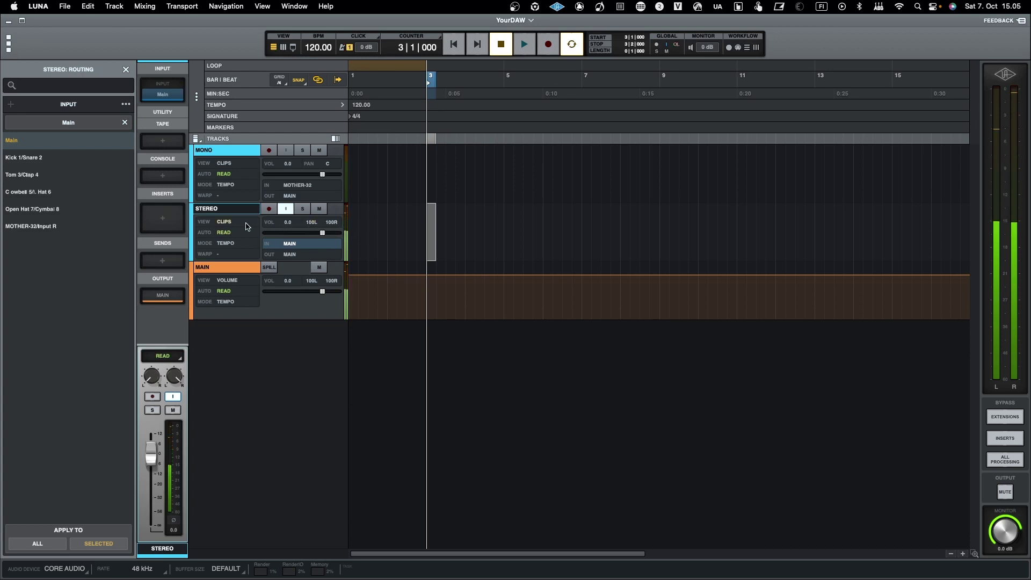
click(286, 209)
click(285, 151)
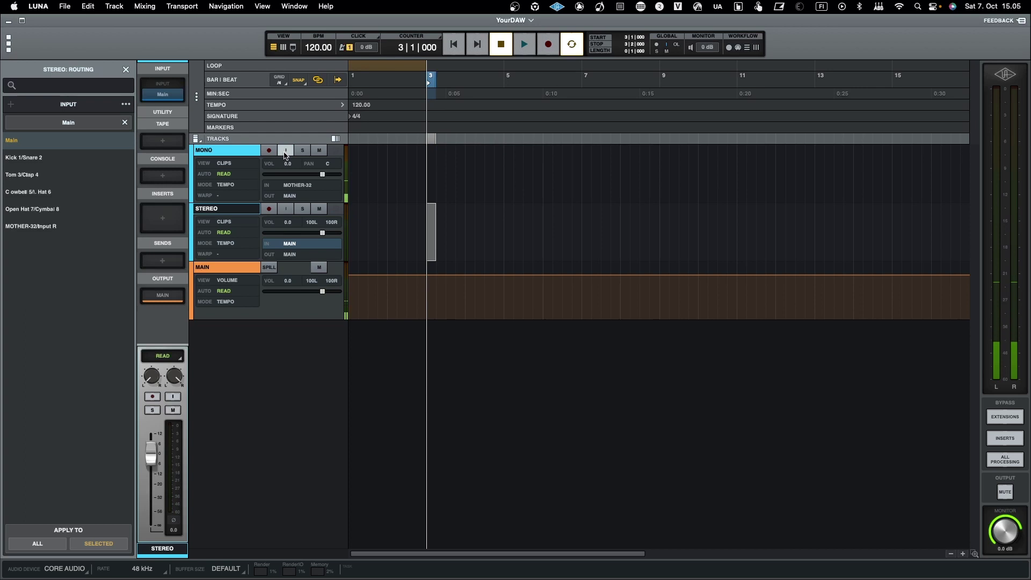
click(285, 152)
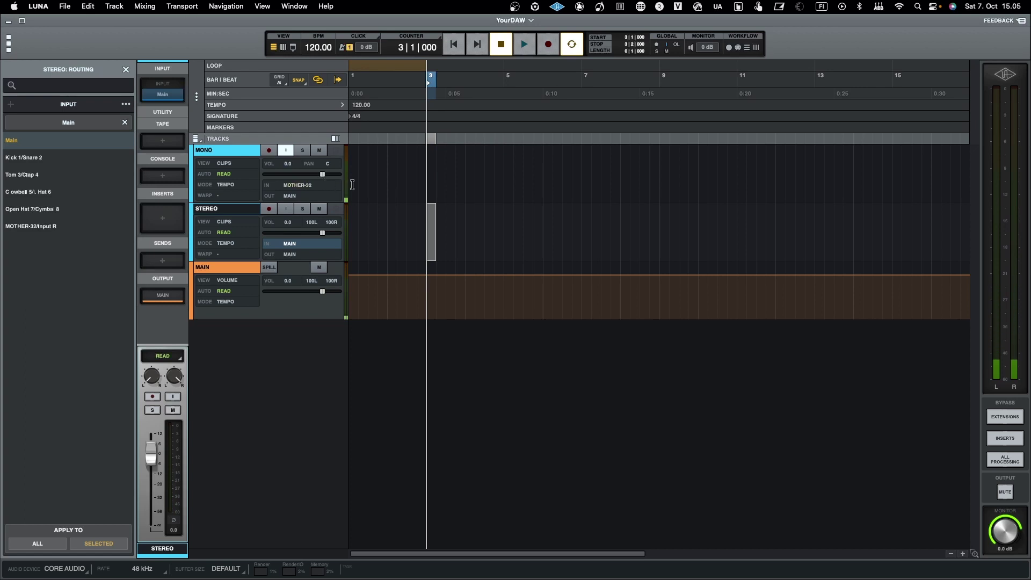
Step: Remove the input assignments from both the MONO and STEREO tracks
click(294, 197)
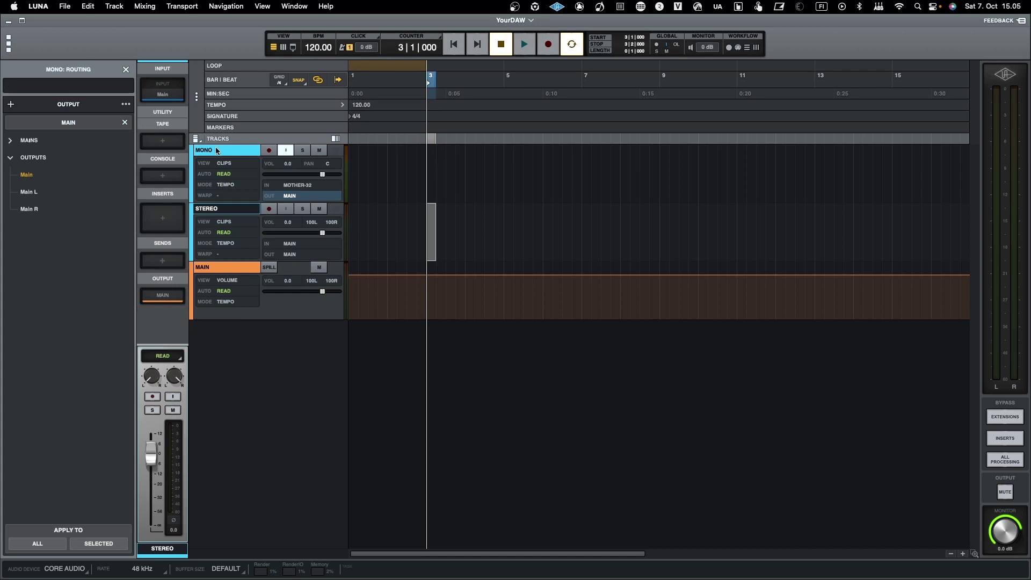
click(232, 151)
click(171, 97)
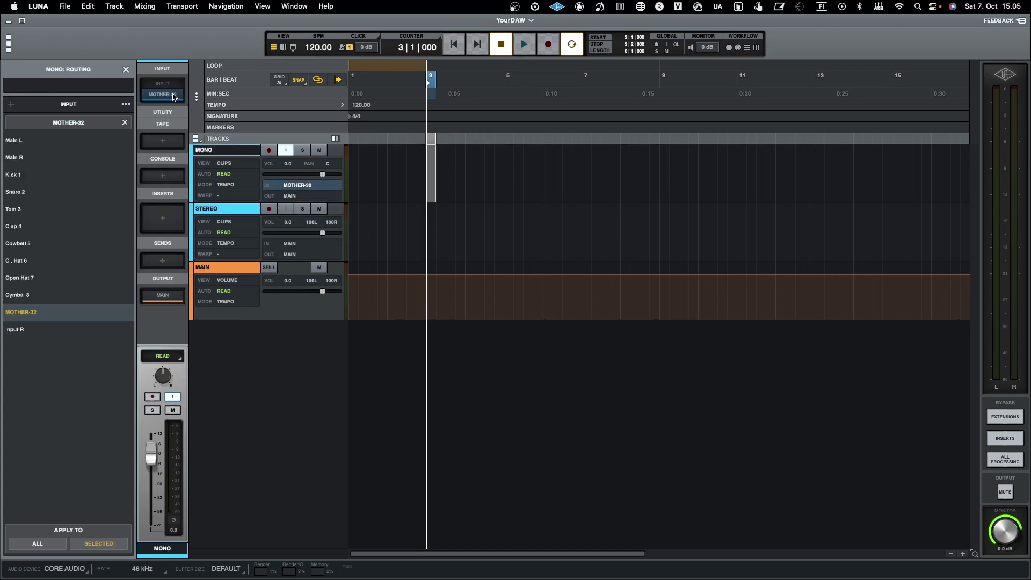
click(124, 123)
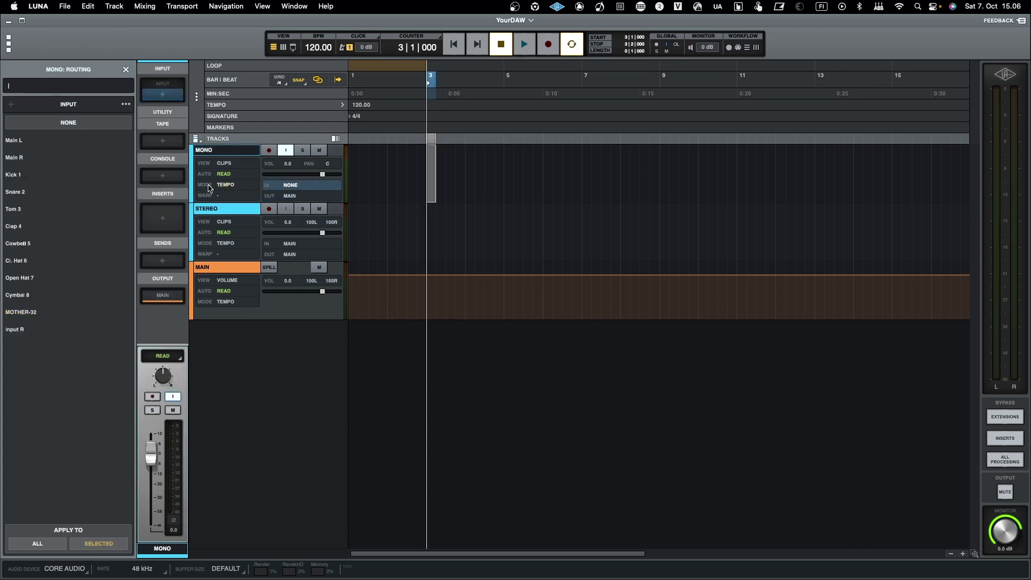
click(226, 210)
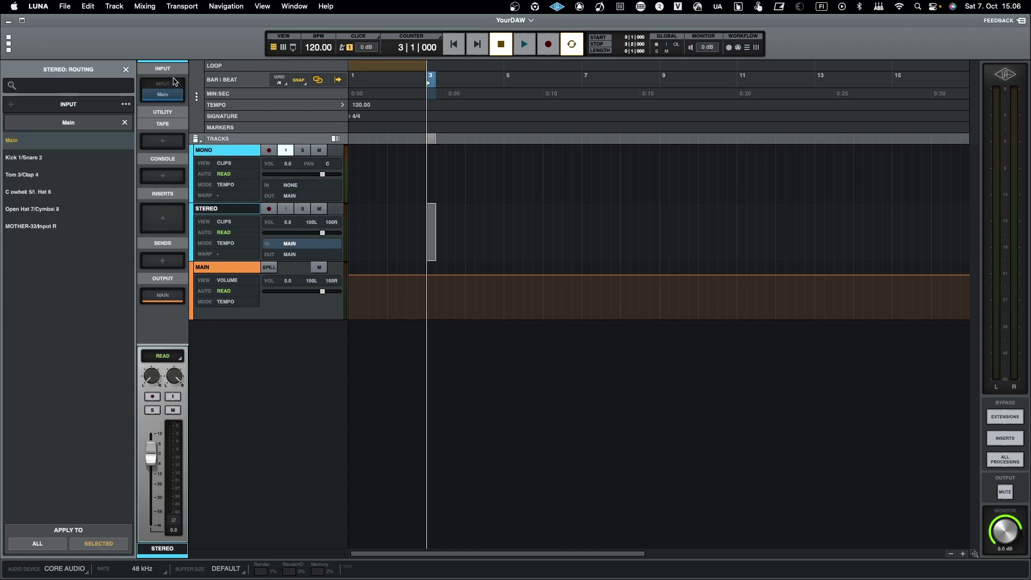
click(125, 123)
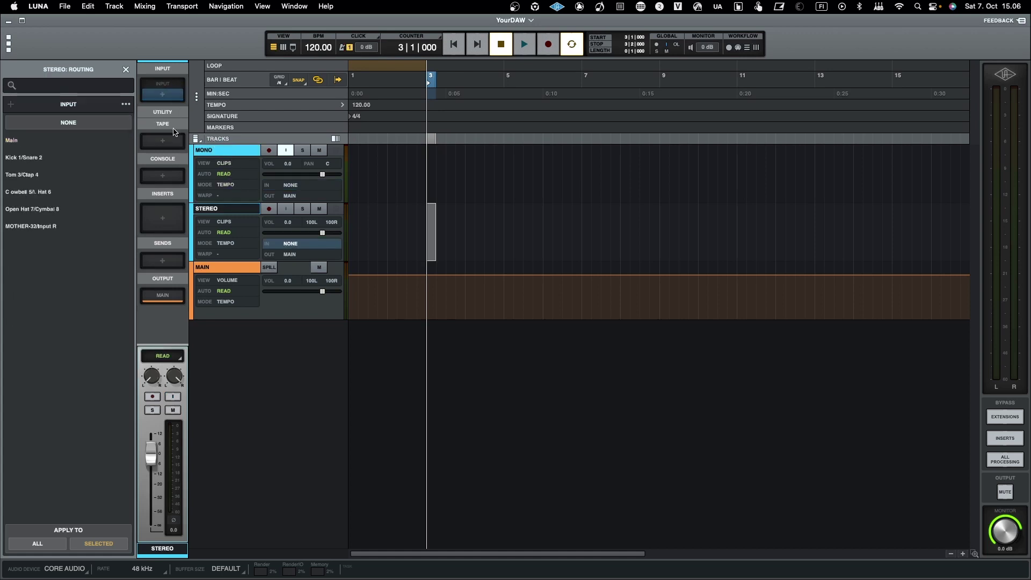
Step: Select the Apollo instead of the Digitakt as the Core Audio device in the hardware settings
click(7, 52)
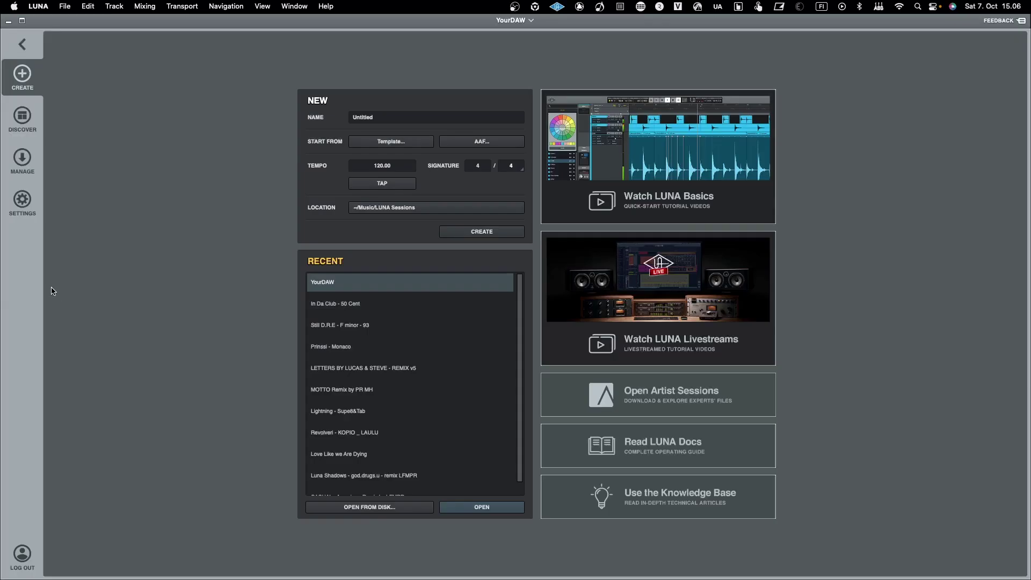
click(24, 201)
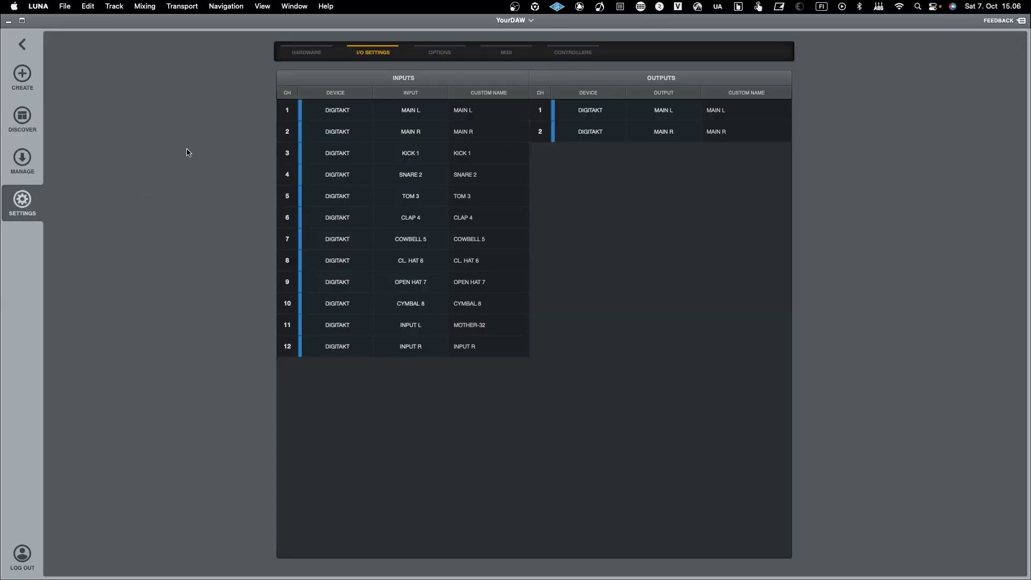
click(298, 54)
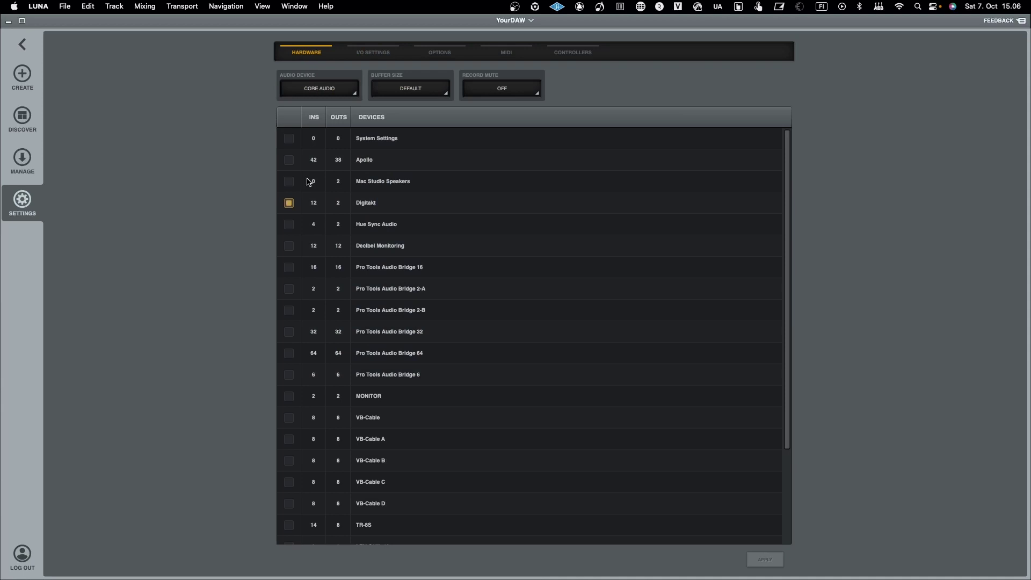
click(290, 204)
click(289, 160)
click(289, 203)
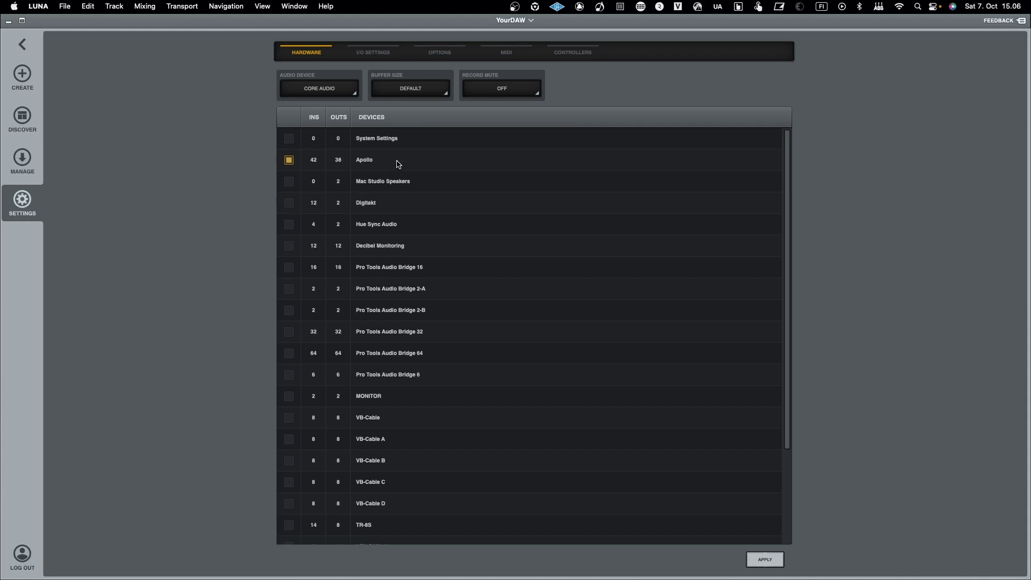
Step: Add the TR-8S alongside the Apollo in the device selection and apply the change
scroll(365, 320, down, 5)
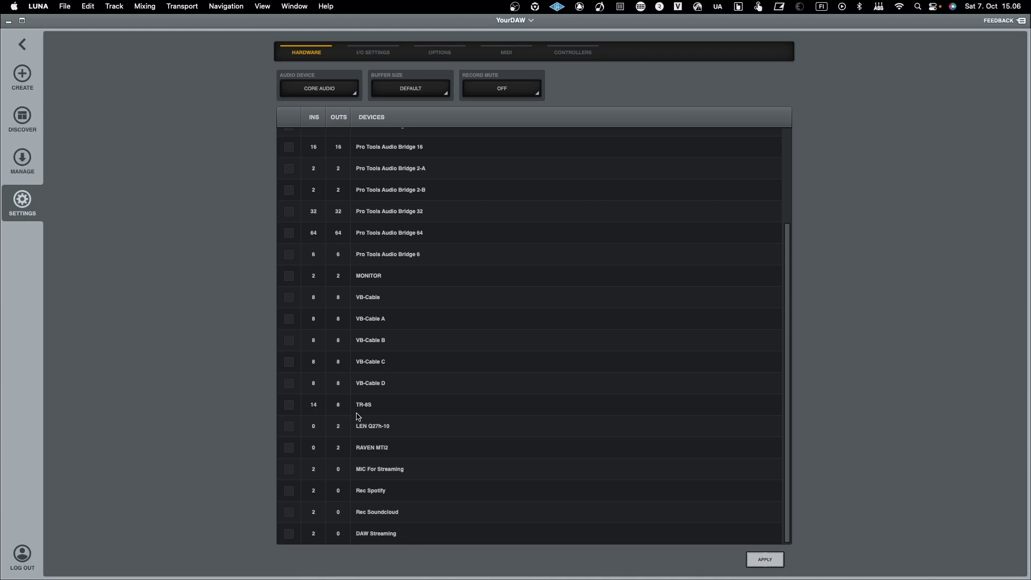
click(289, 406)
scroll(411, 402, up, 5)
scroll(411, 402, down, 5)
scroll(425, 365, up, 5)
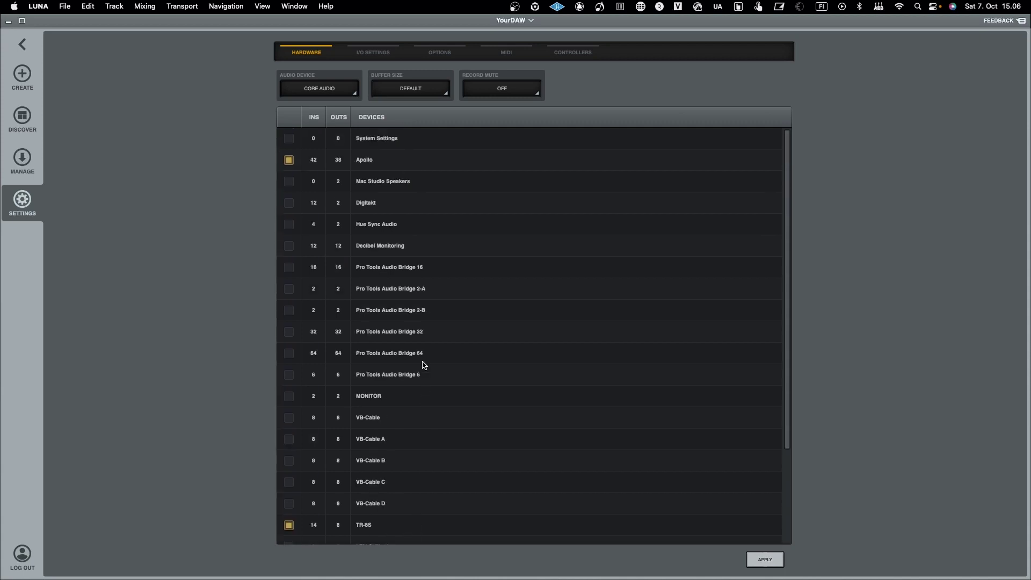
scroll(352, 492, down, 5)
scroll(398, 424, up, 5)
click(765, 559)
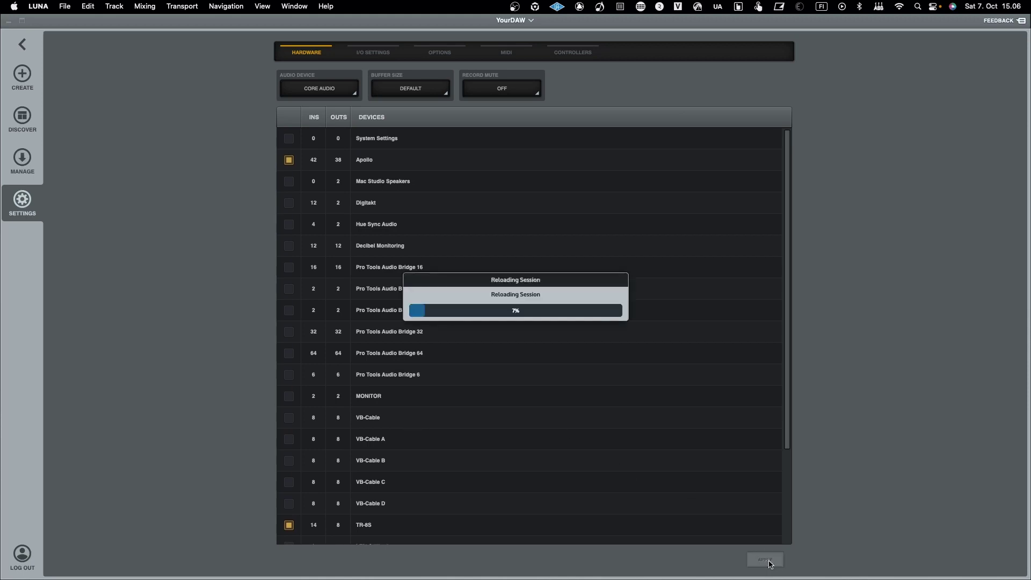
scroll(607, 484, down, 6)
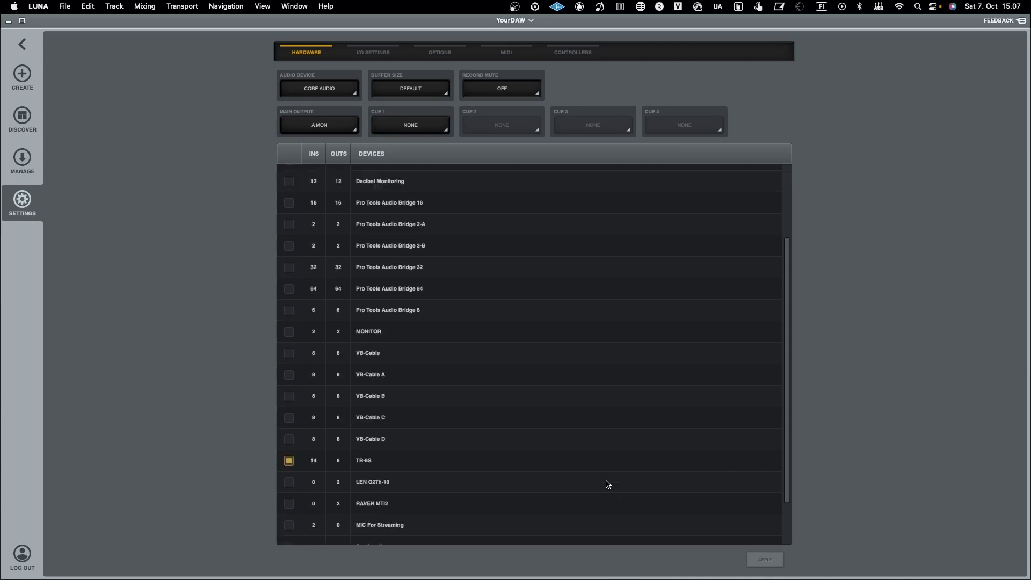
scroll(510, 424, up, 6)
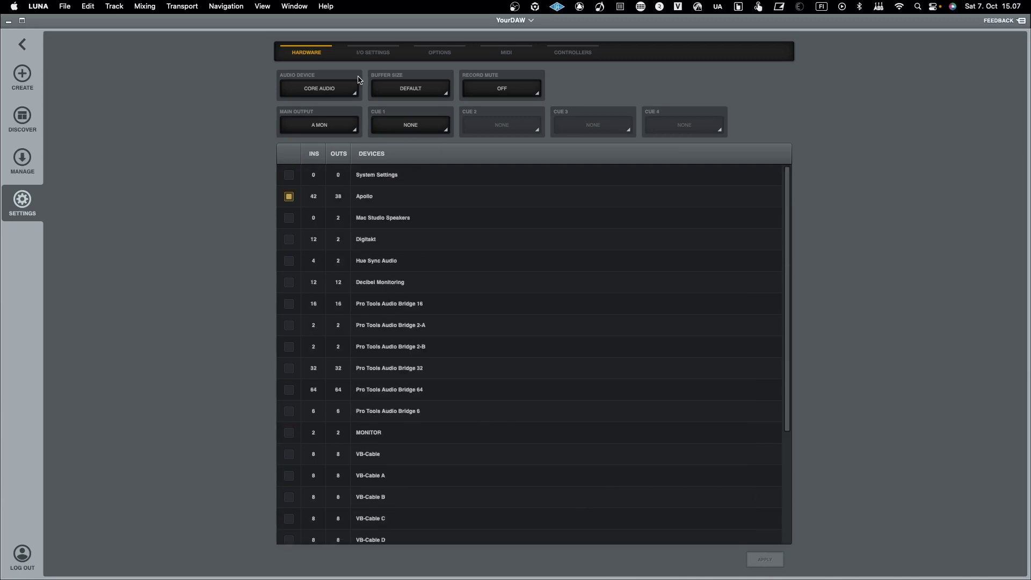
Step: Examine the Apollo and TR-8S input and output channels and their custom names in the I/O settings
click(374, 54)
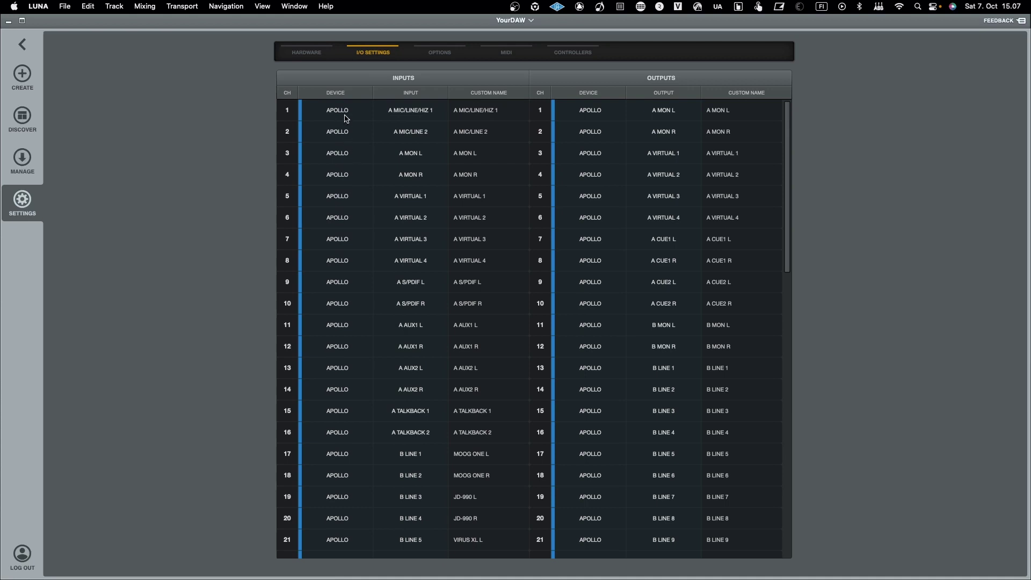
scroll(355, 335, down, 5)
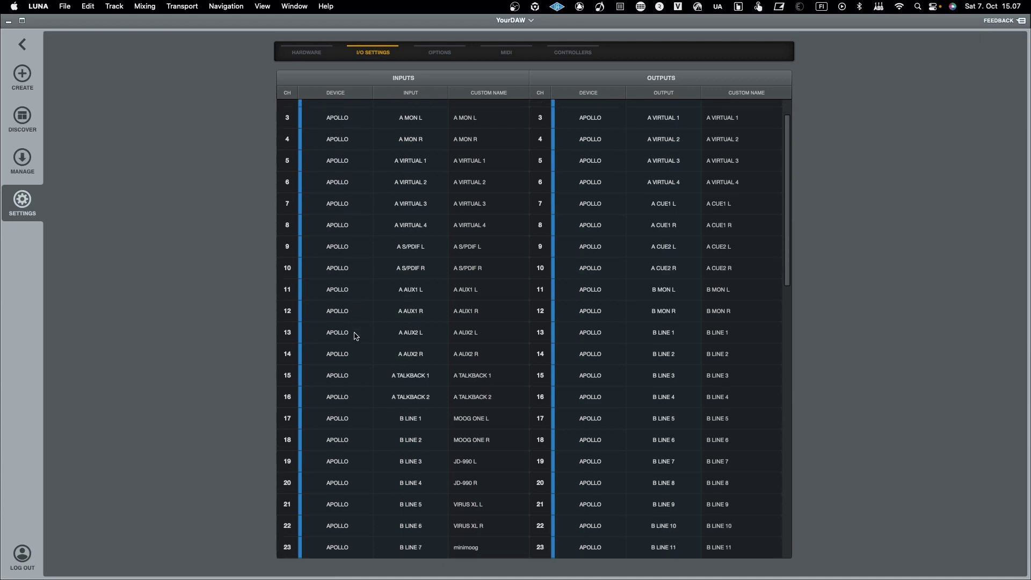
scroll(354, 335, down, 12)
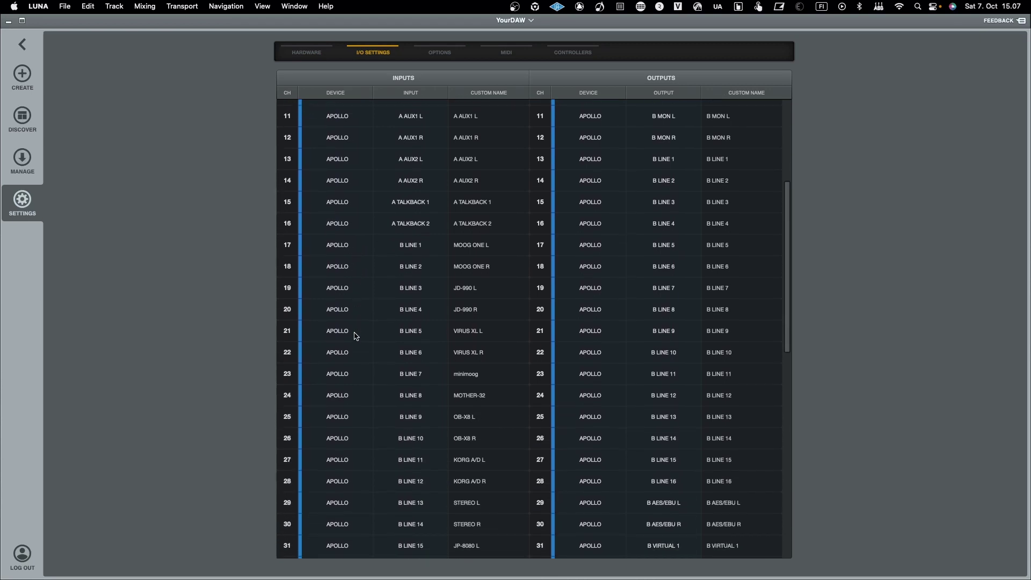
scroll(354, 336, down, 11)
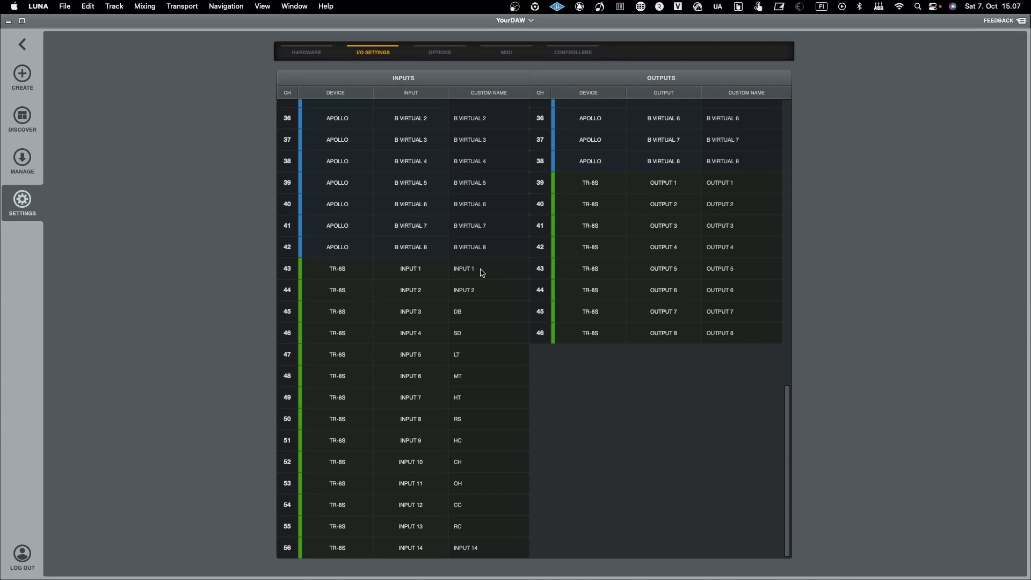
scroll(482, 273, up, 6)
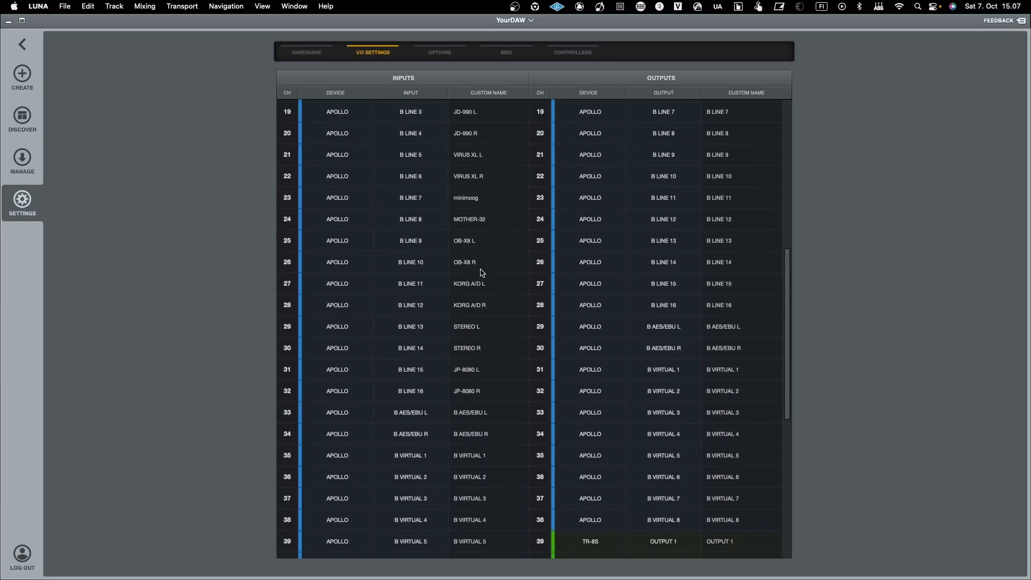
scroll(481, 273, down, 4)
scroll(482, 272, up, 1)
scroll(482, 273, up, 8)
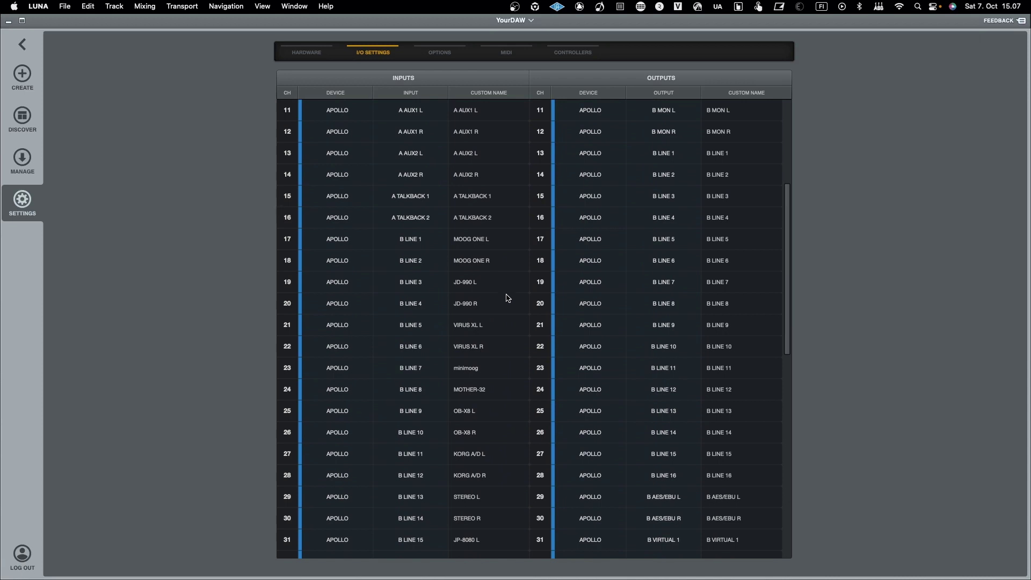
scroll(596, 215, up, 2)
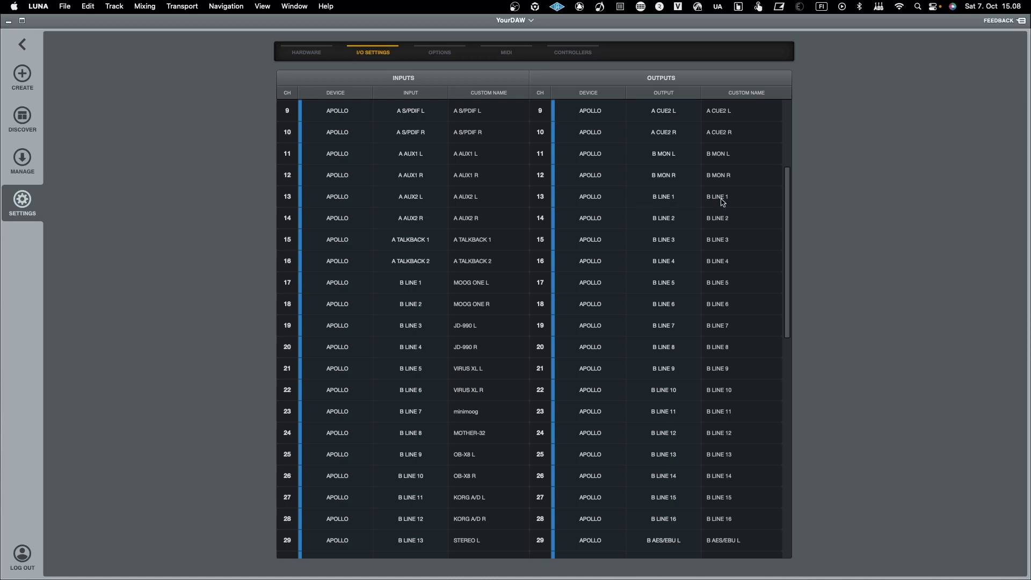
scroll(726, 369, down, 10)
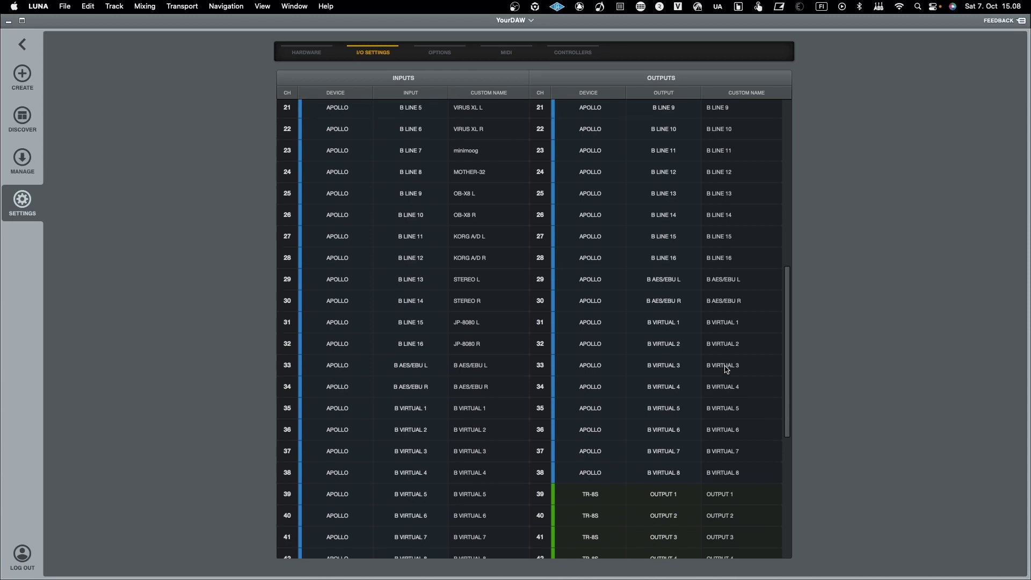
scroll(726, 370, up, 6)
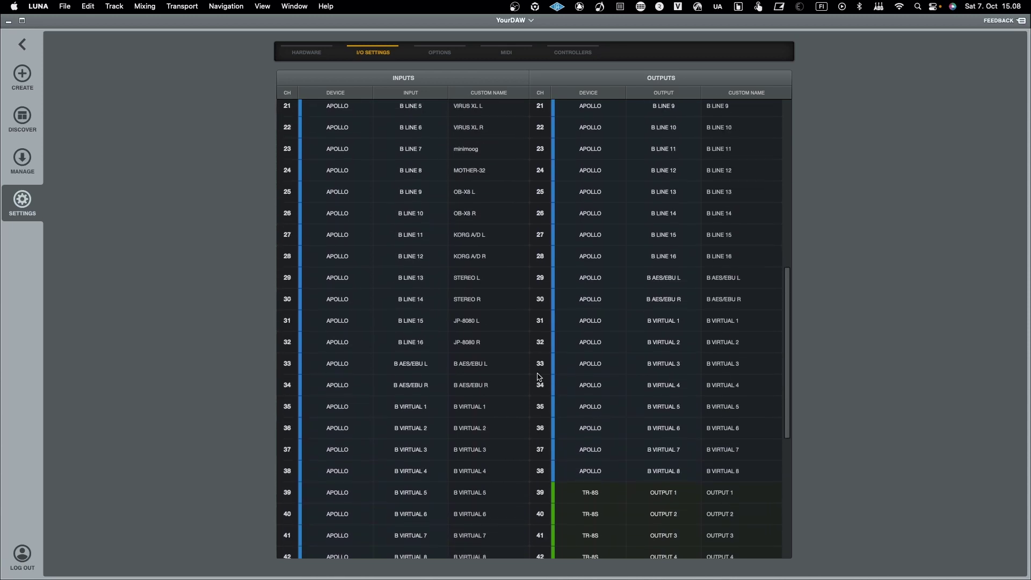
scroll(456, 235, up, 2)
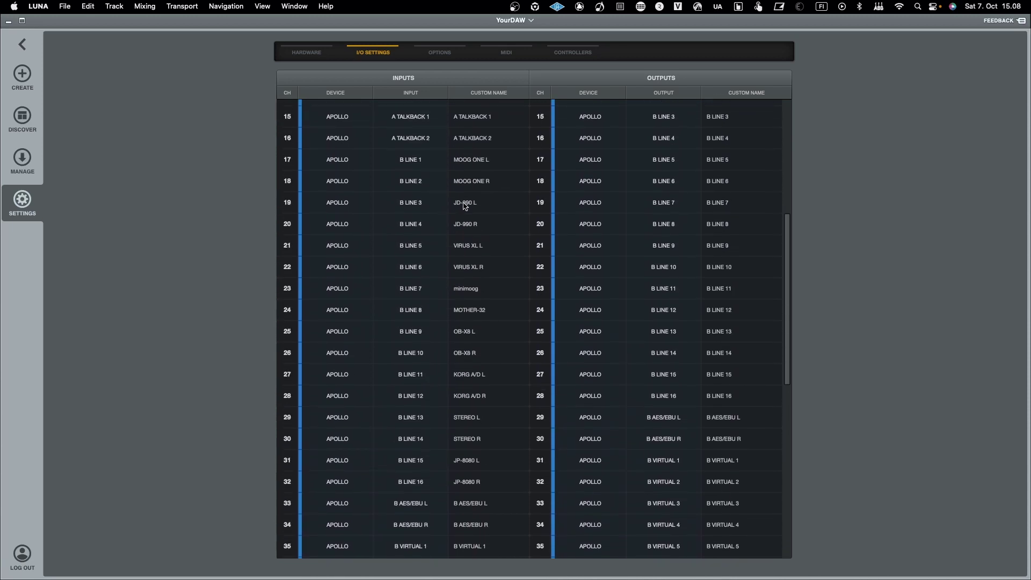
scroll(465, 205, up, 1)
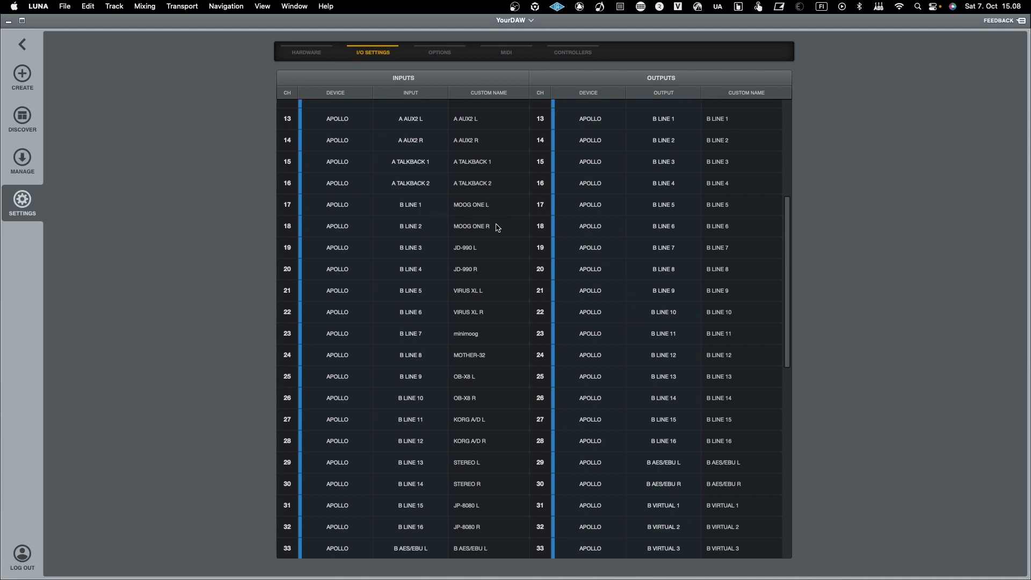
scroll(493, 260, down, 1)
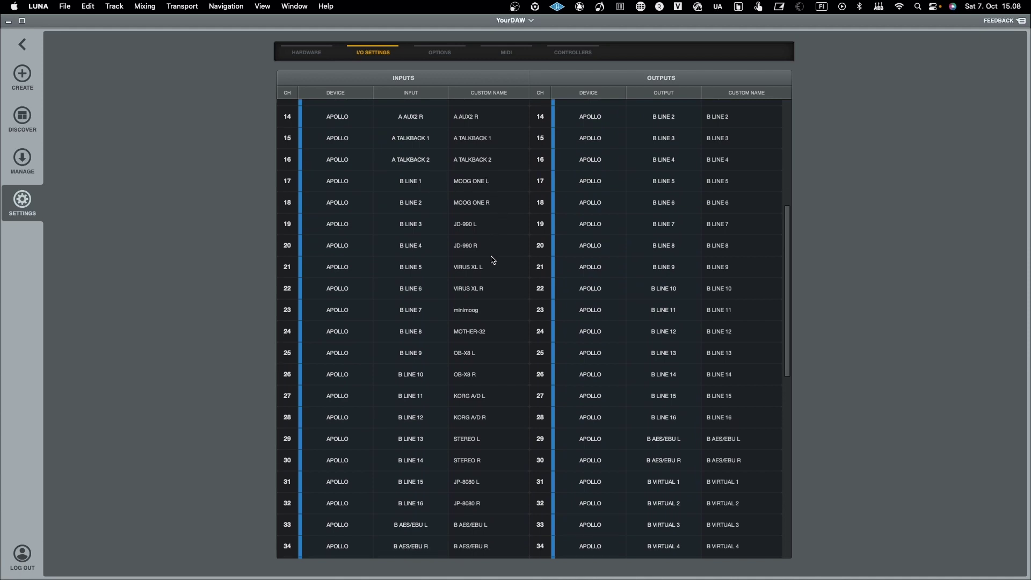
scroll(493, 260, down, 8)
scroll(497, 303, down, 14)
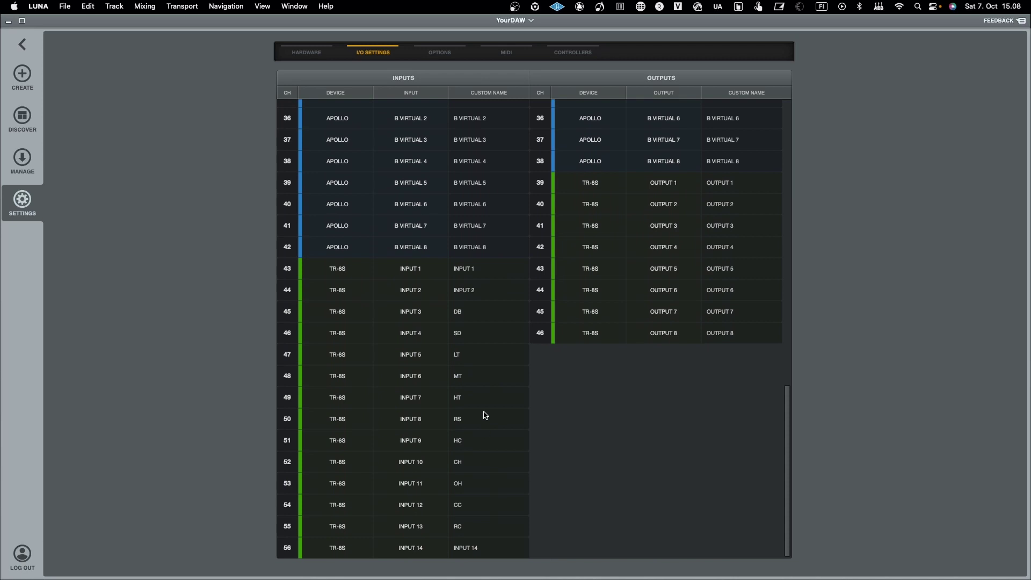
scroll(485, 279, up, 20)
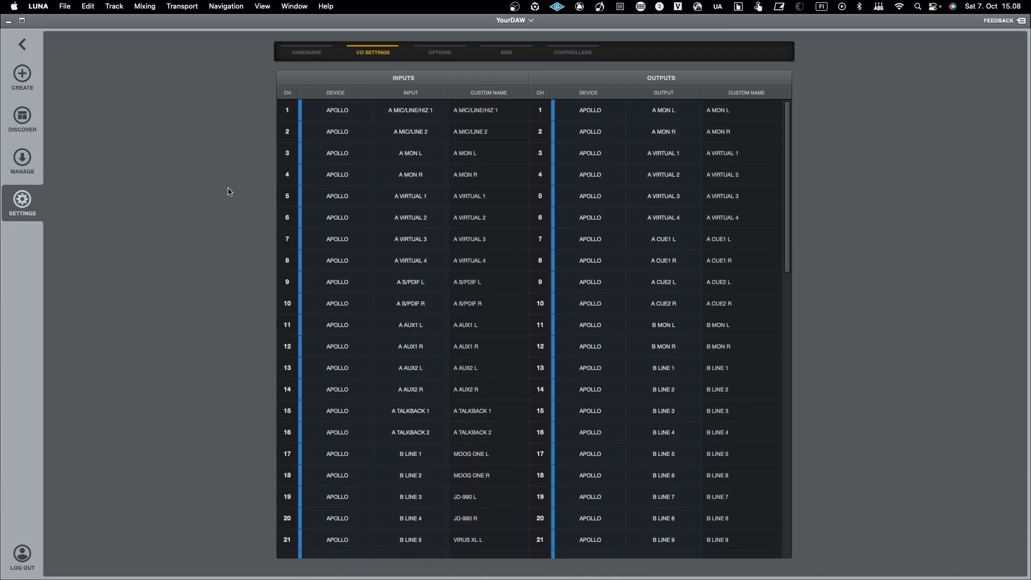
Step: Return to the session and route the TR-8S INPUT 1-2 pair to the STEREO track's input
click(24, 46)
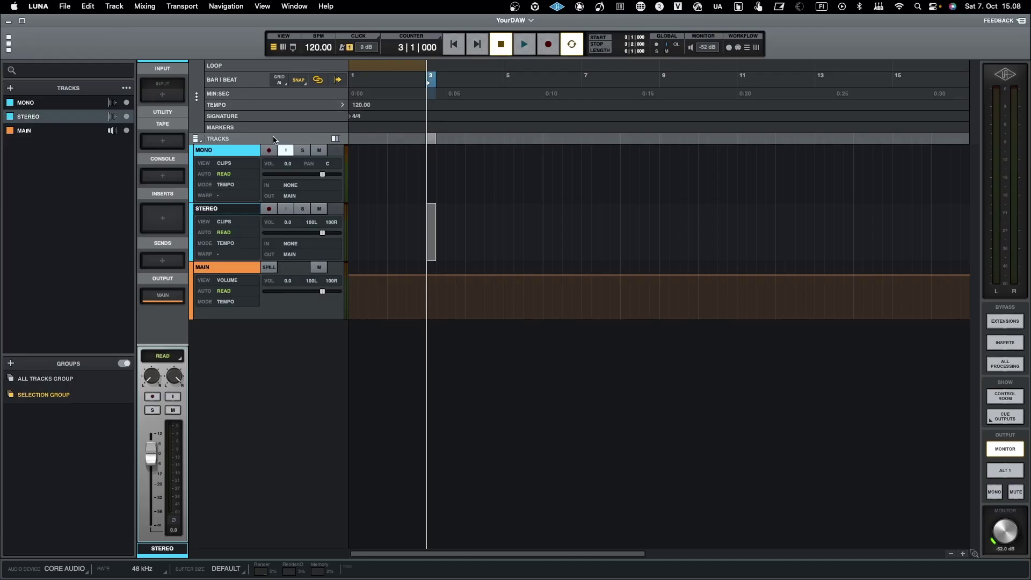
click(226, 151)
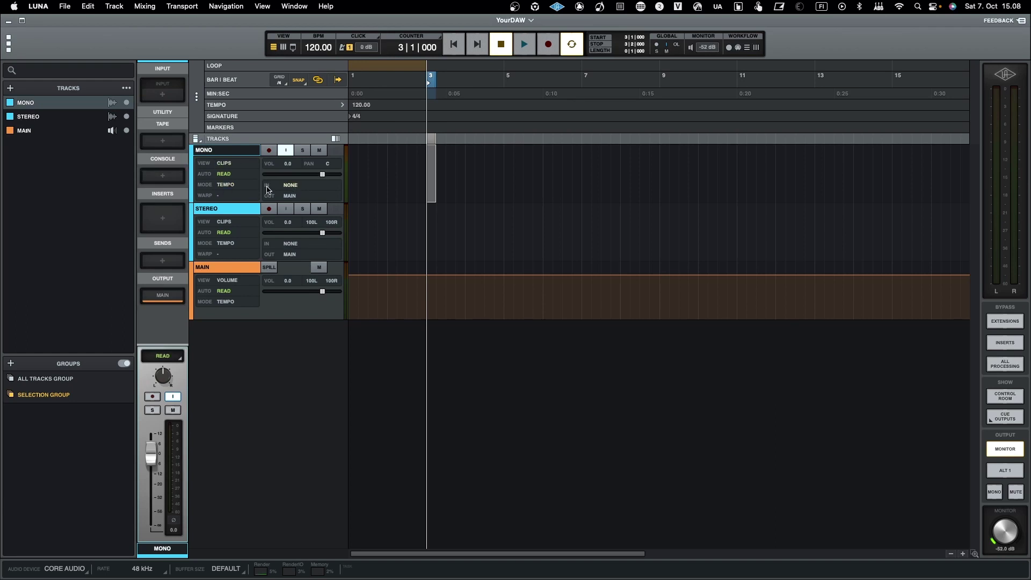
click(292, 186)
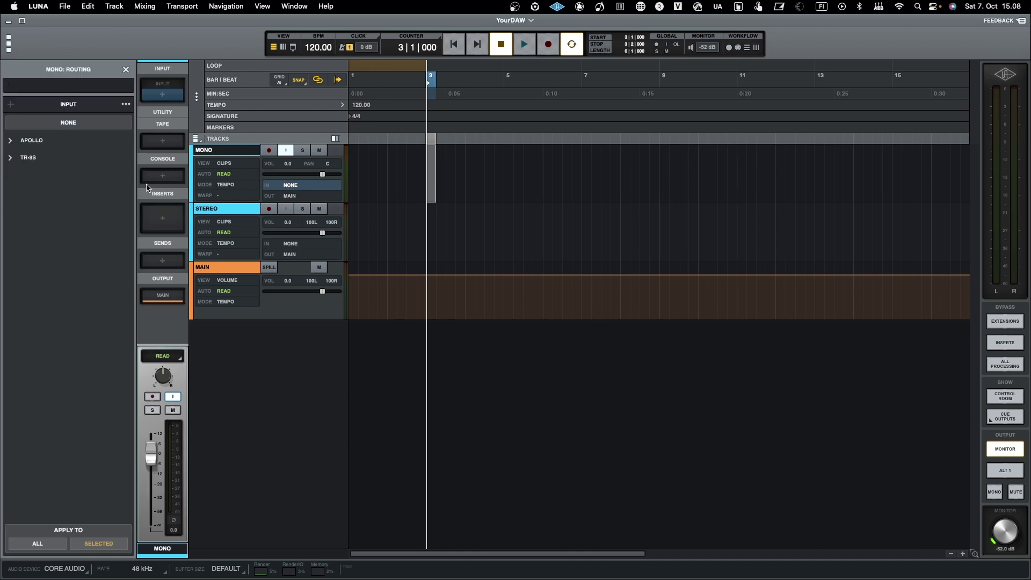
click(11, 160)
click(11, 160)
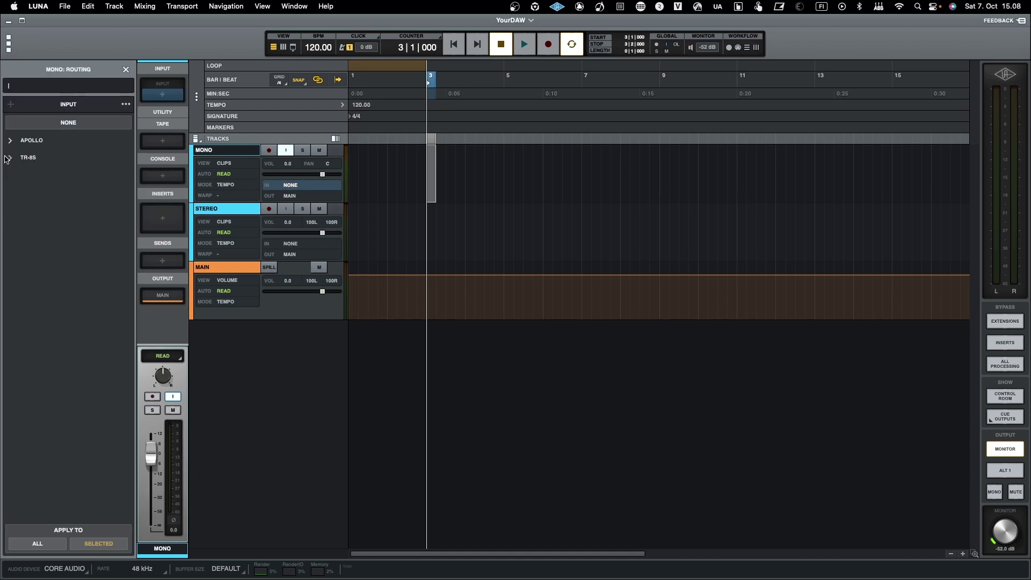
click(293, 244)
click(290, 247)
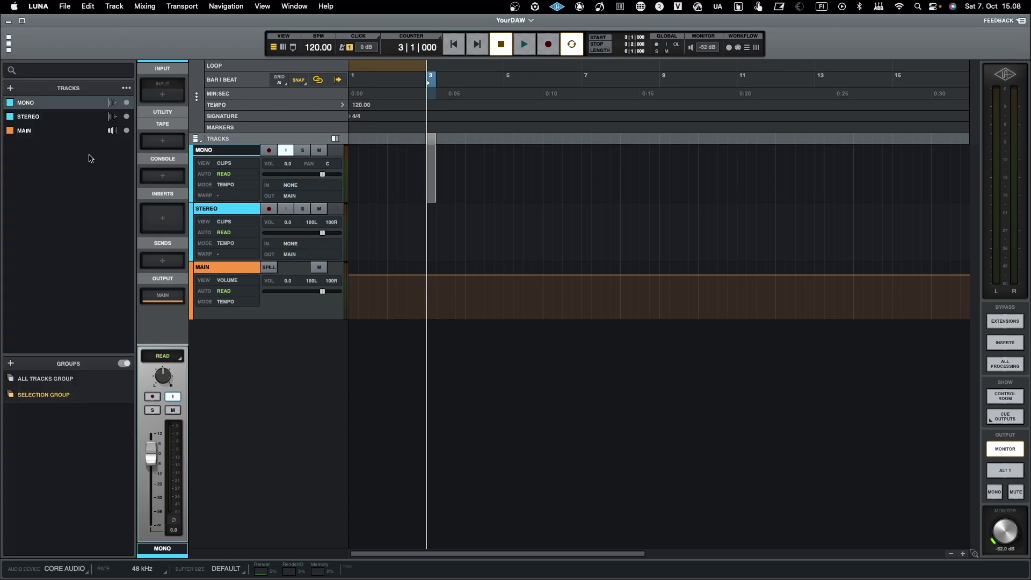
click(290, 244)
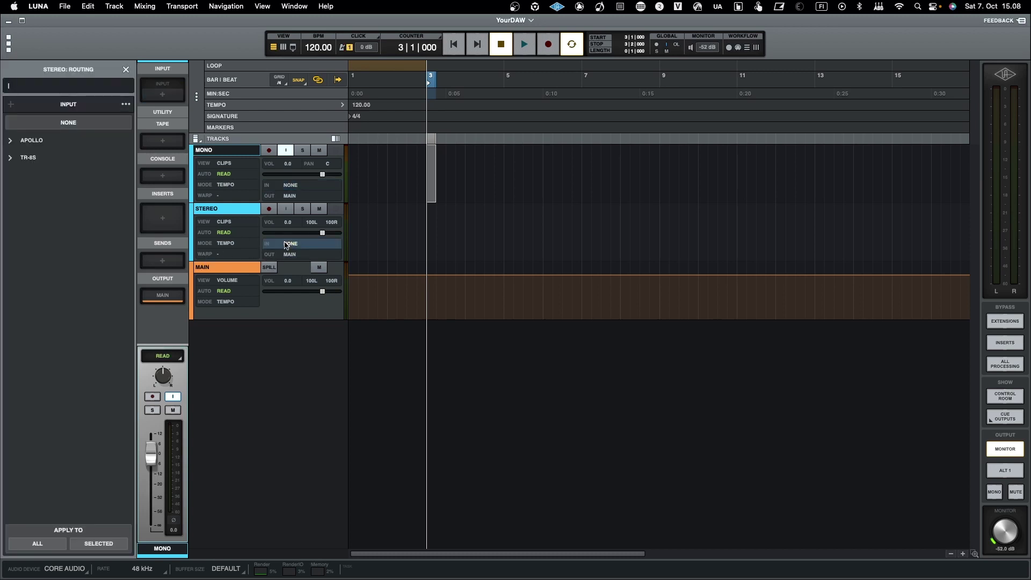
click(14, 162)
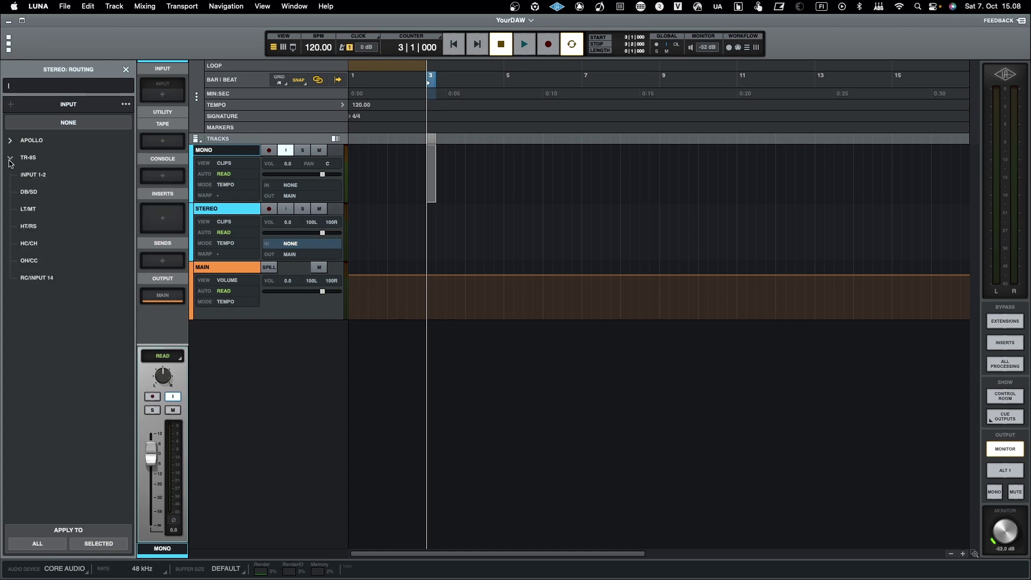
click(38, 175)
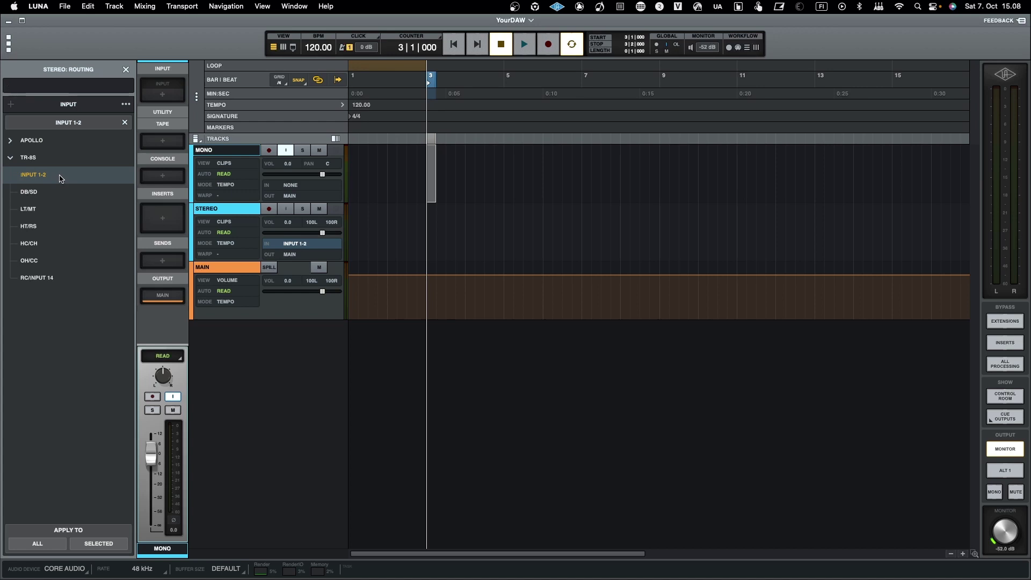
Step: Enable input monitoring on the STEREO track and disable it on the MONO track
click(285, 212)
click(286, 150)
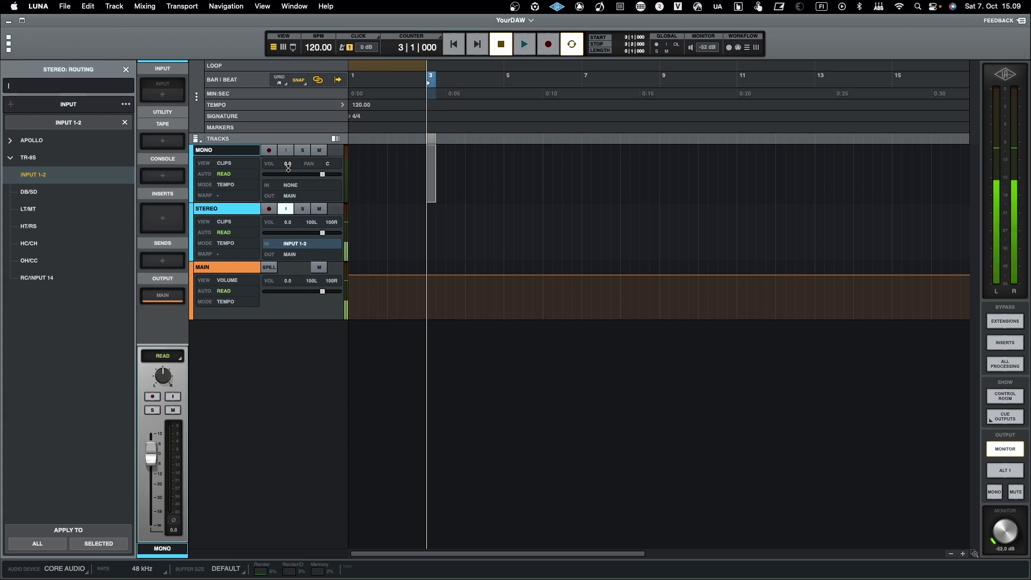
click(286, 209)
Step: Set the MONO track's input to the TR-8S DB channel and switch input monitoring from STEREO to MONO
click(292, 186)
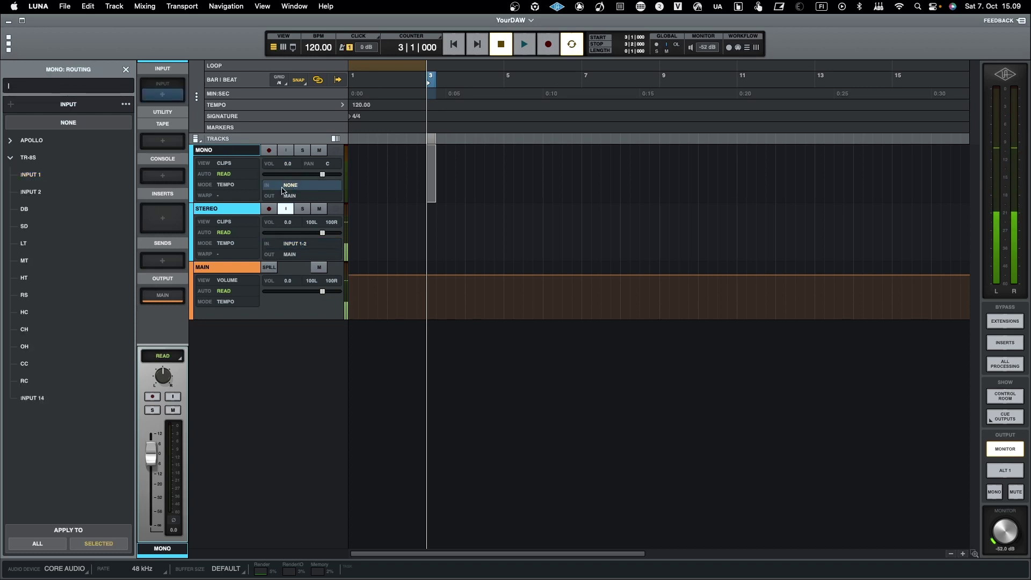
click(30, 212)
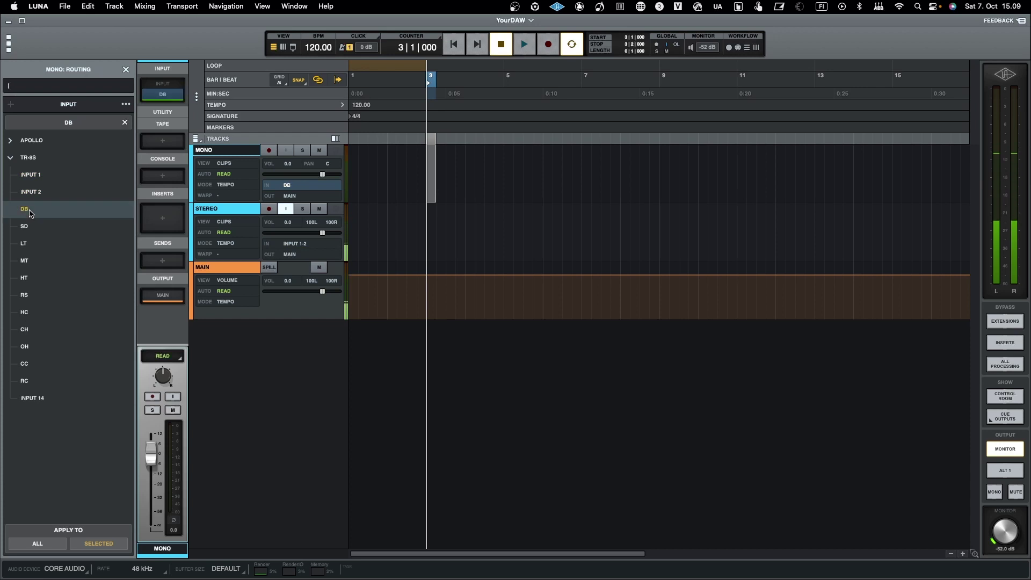
click(285, 208)
click(285, 152)
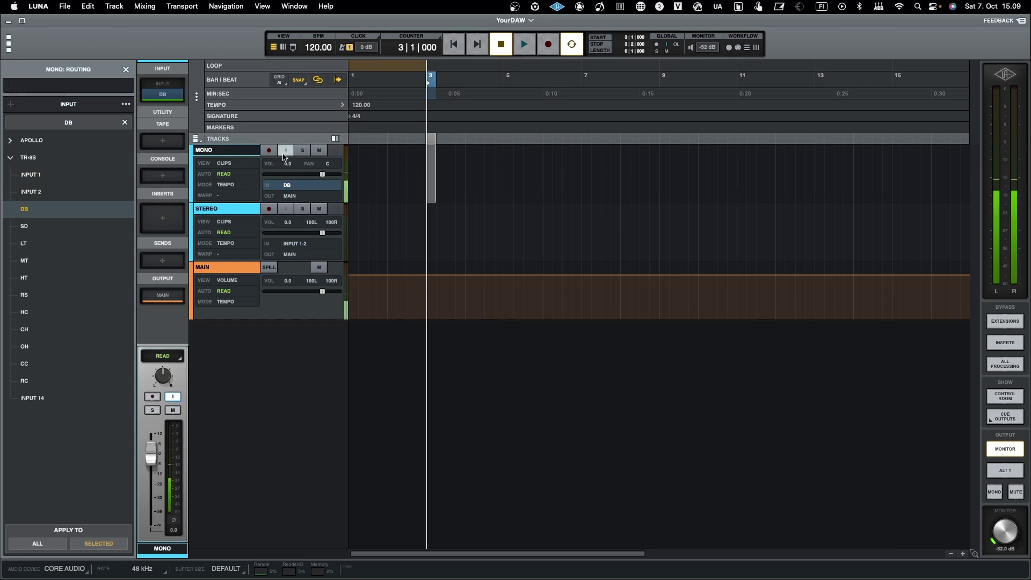
Step: Set the MONO track's input to the Apollo's MINIMOOG channel
click(23, 141)
scroll(61, 268, down, 8)
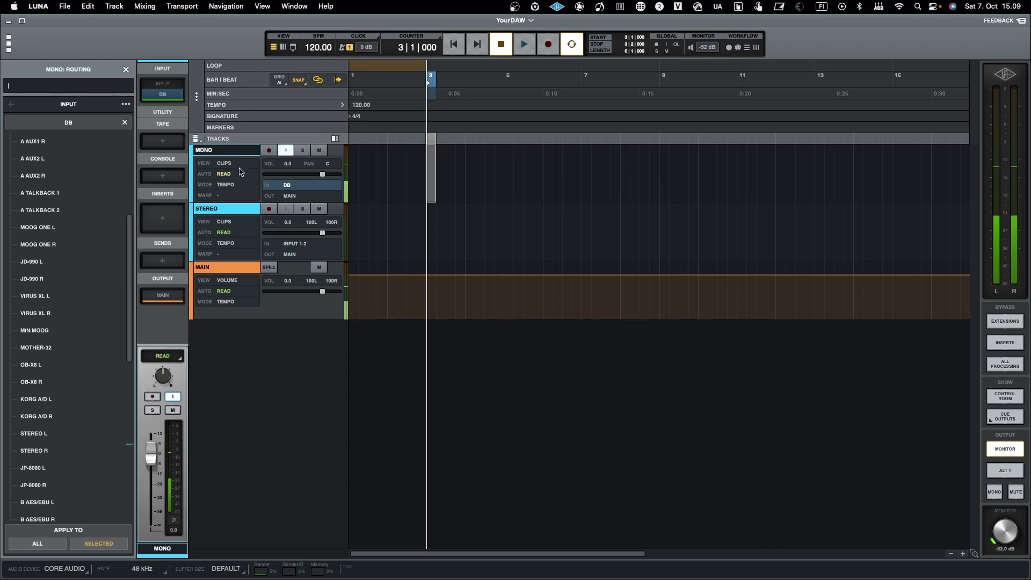
click(50, 335)
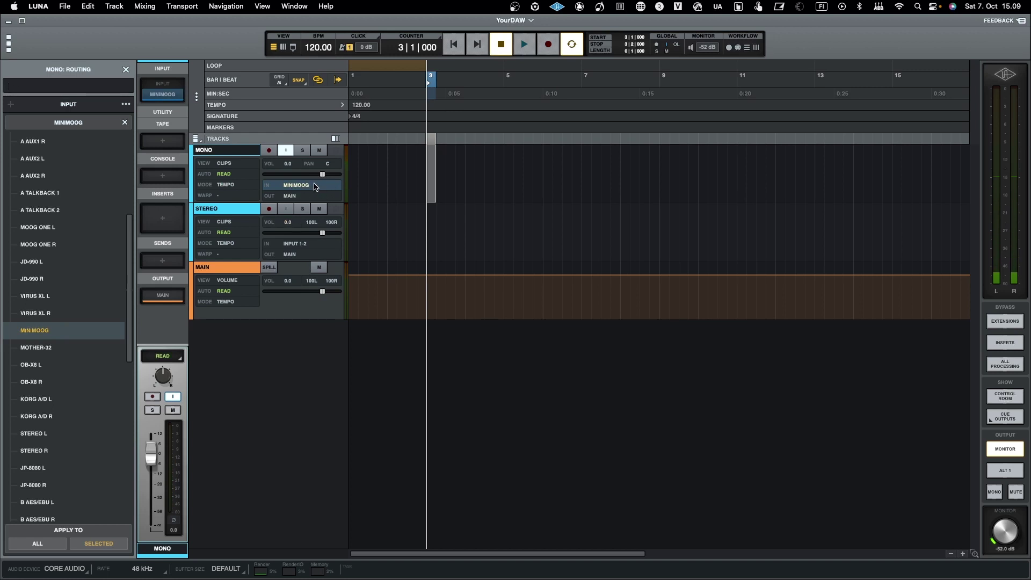
Step: Set the STEREO track's input to the Apollo's MOOG ONE pair
click(298, 245)
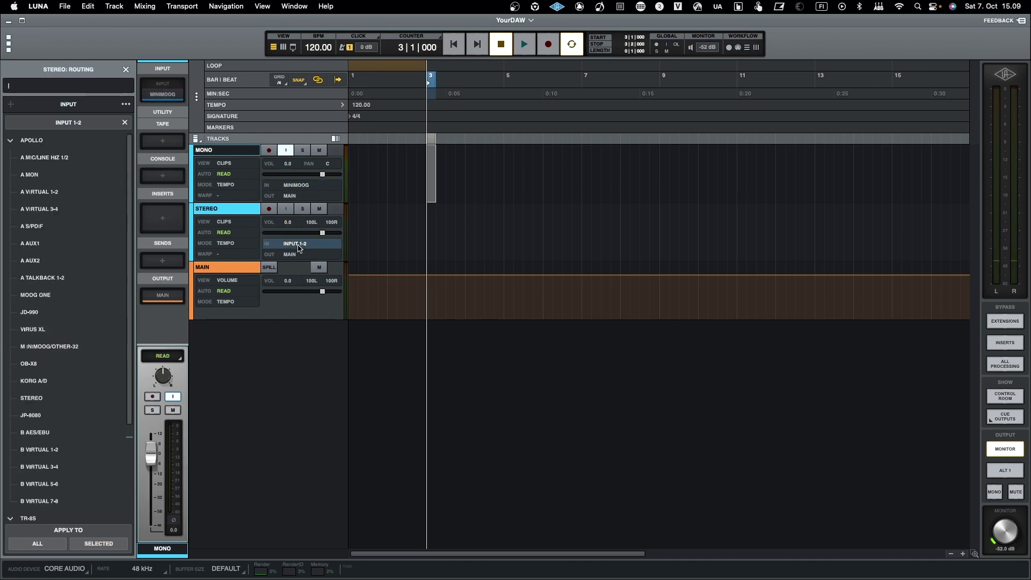
scroll(116, 286, down, 1)
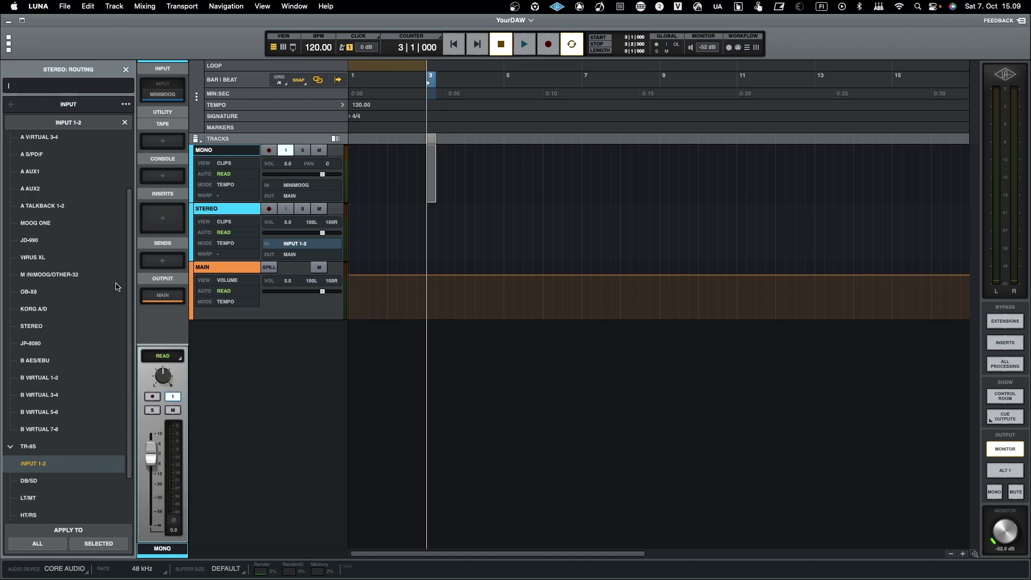
scroll(97, 295, up, 1)
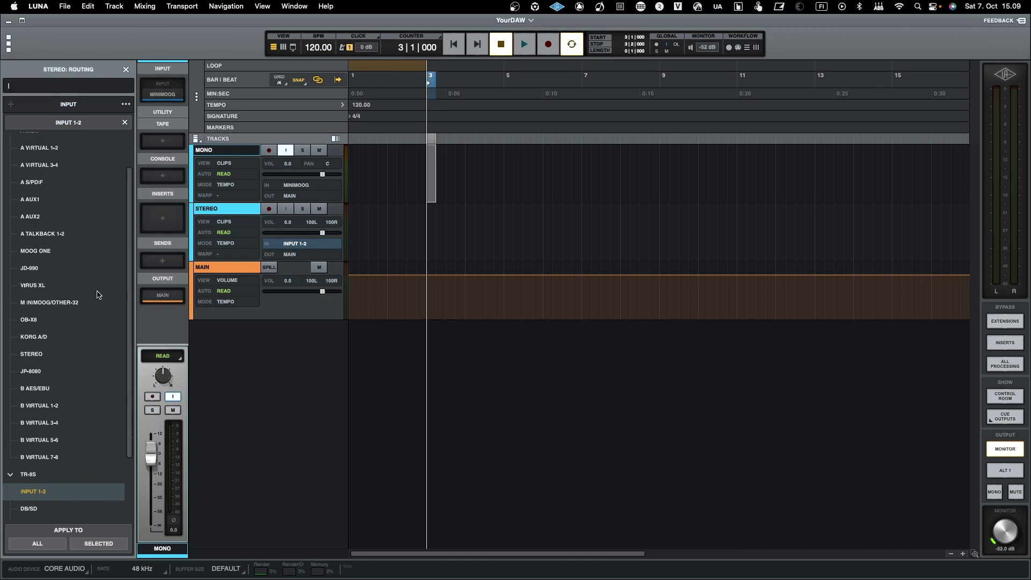
click(57, 253)
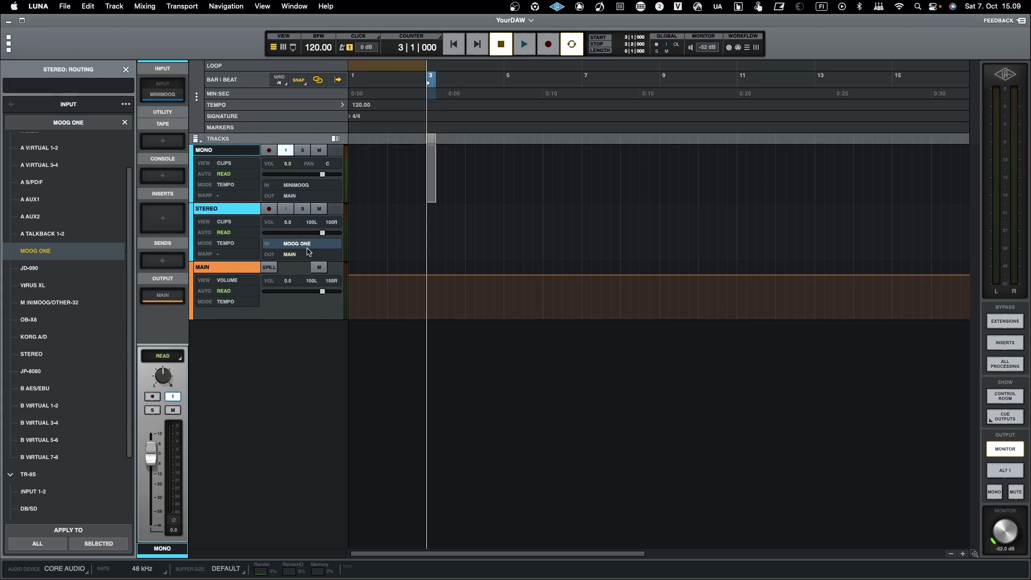
Step: Route the MONO track's output to the Apollo's B LINE 1
click(292, 197)
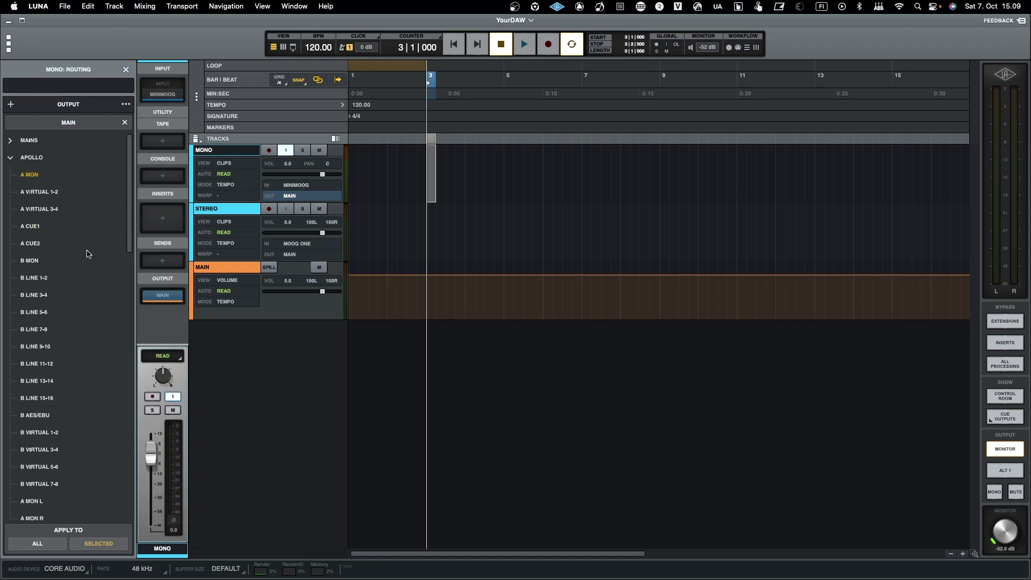
scroll(89, 266, down, 10)
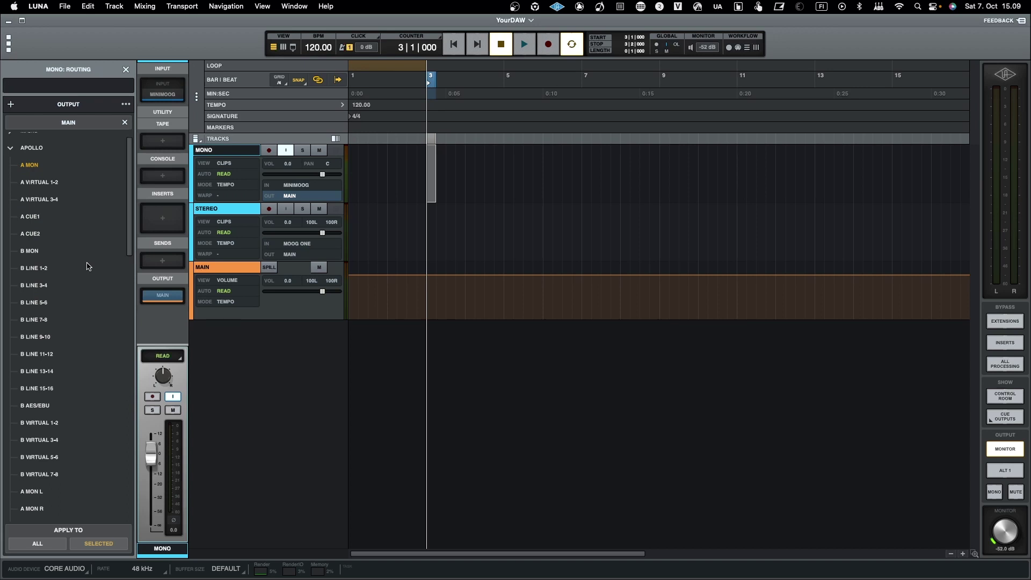
scroll(89, 265, down, 20)
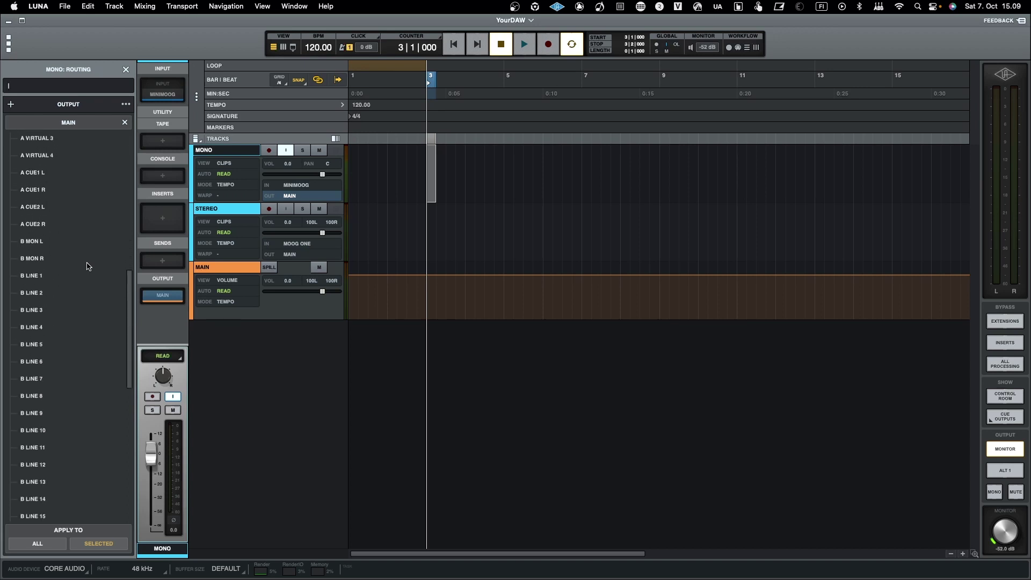
scroll(87, 266, up, 3)
scroll(76, 197, up, 2)
scroll(75, 197, up, 1)
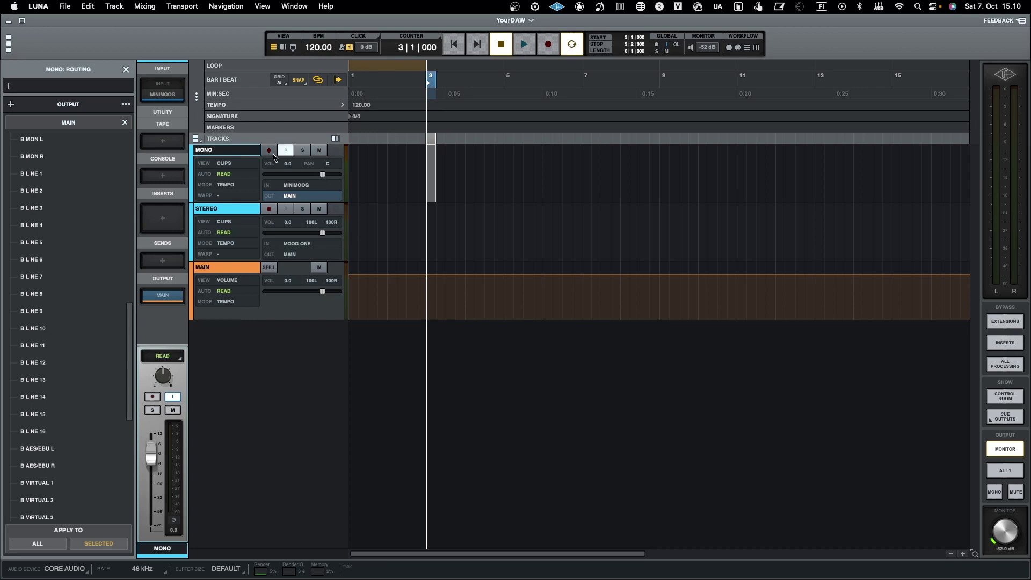
scroll(97, 214, up, 1)
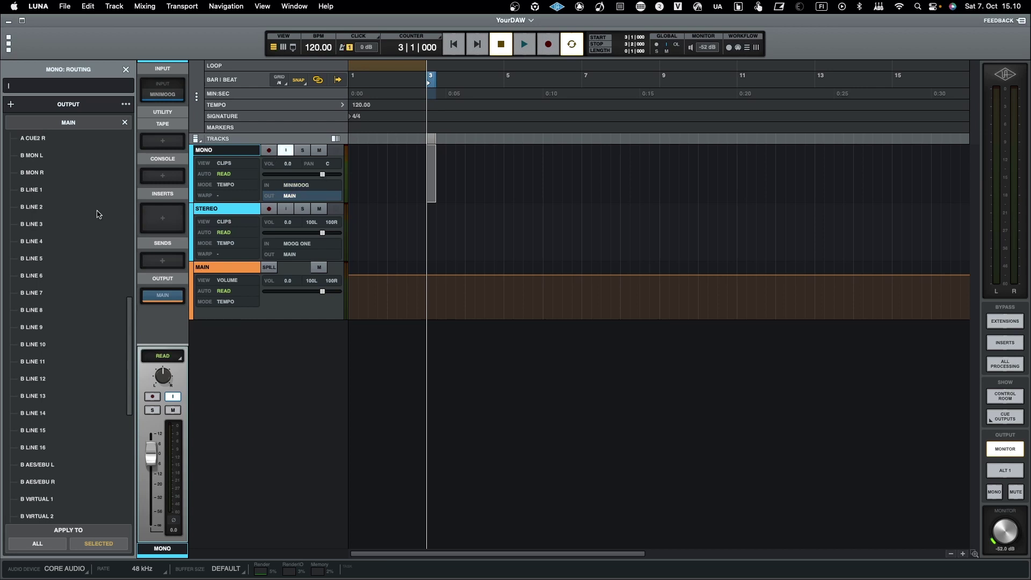
click(40, 191)
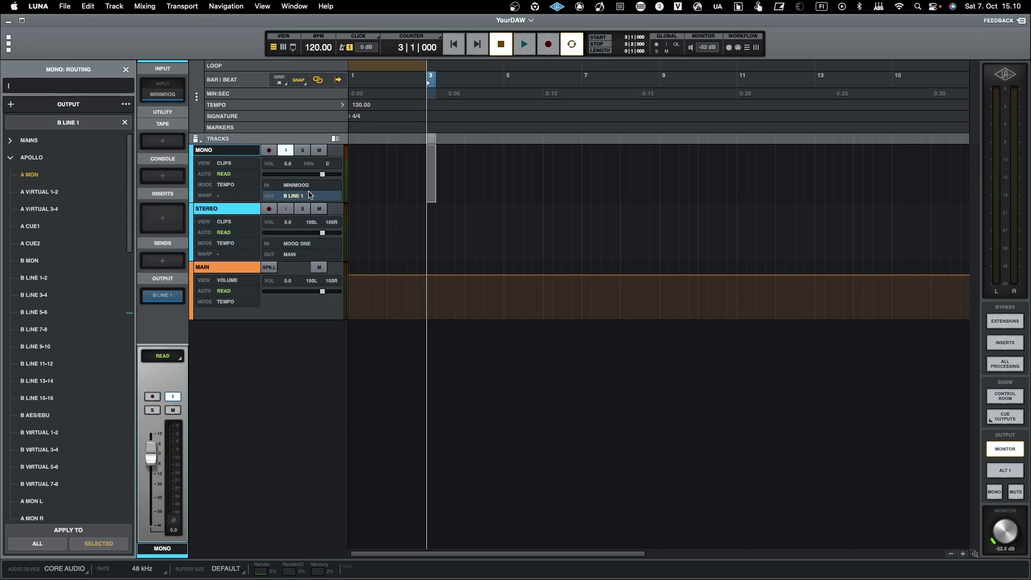
Step: Route the STEREO track's output to the Apollo's B LINE 3-4 pair
click(302, 258)
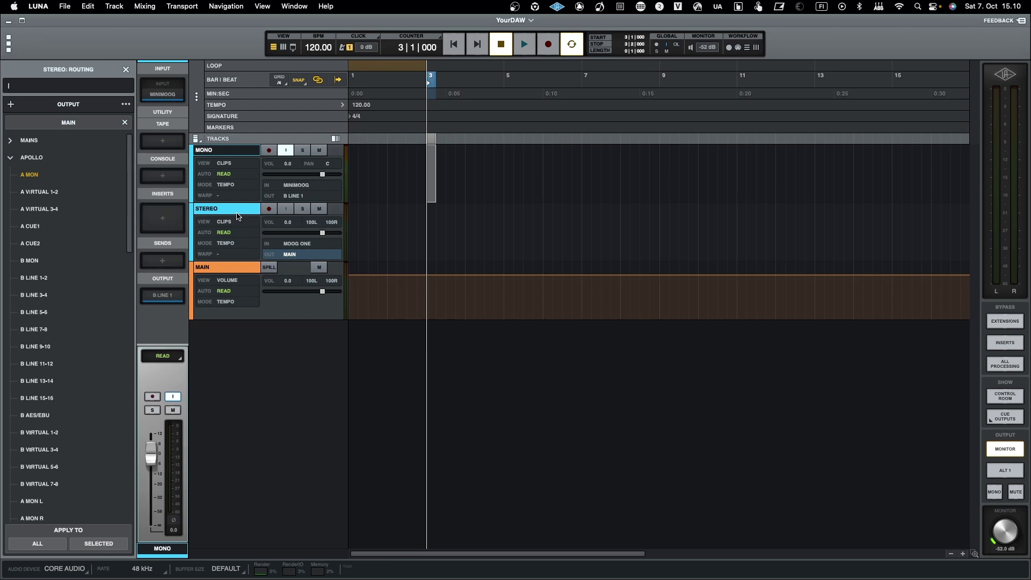
scroll(91, 333, down, 4)
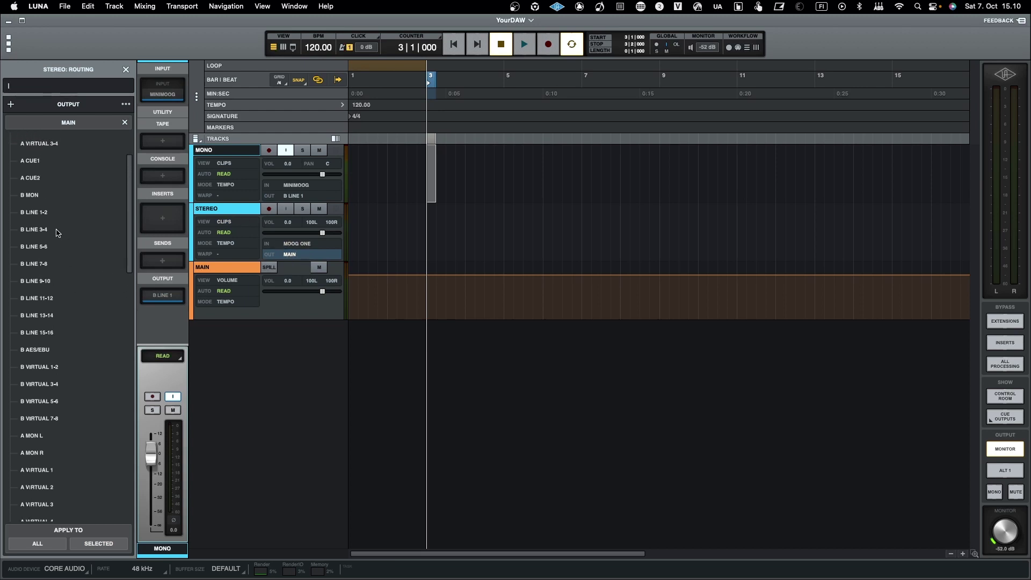
click(48, 231)
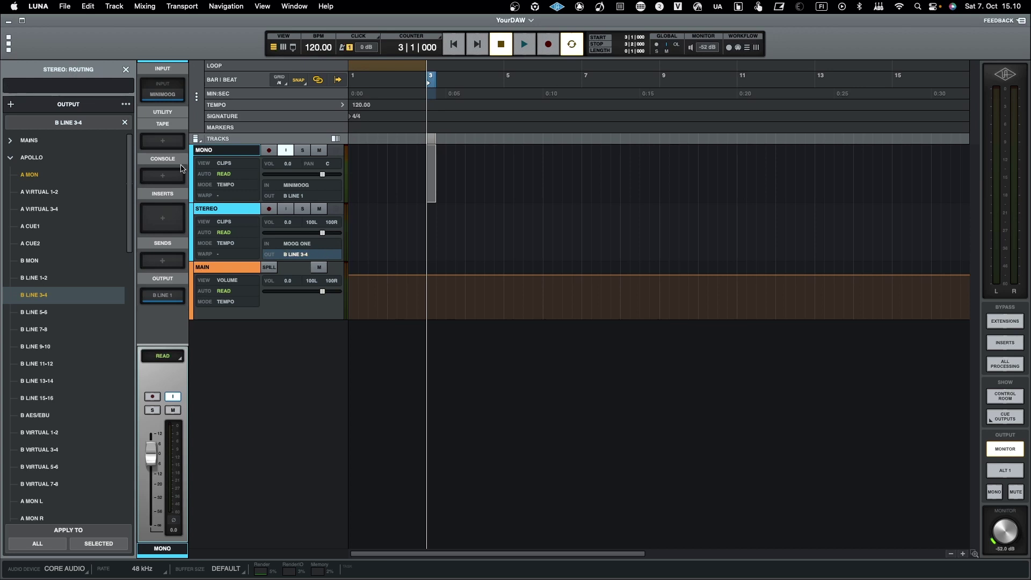
Step: Leave the session view and open the hardware settings with the Core Audio device list
click(8, 43)
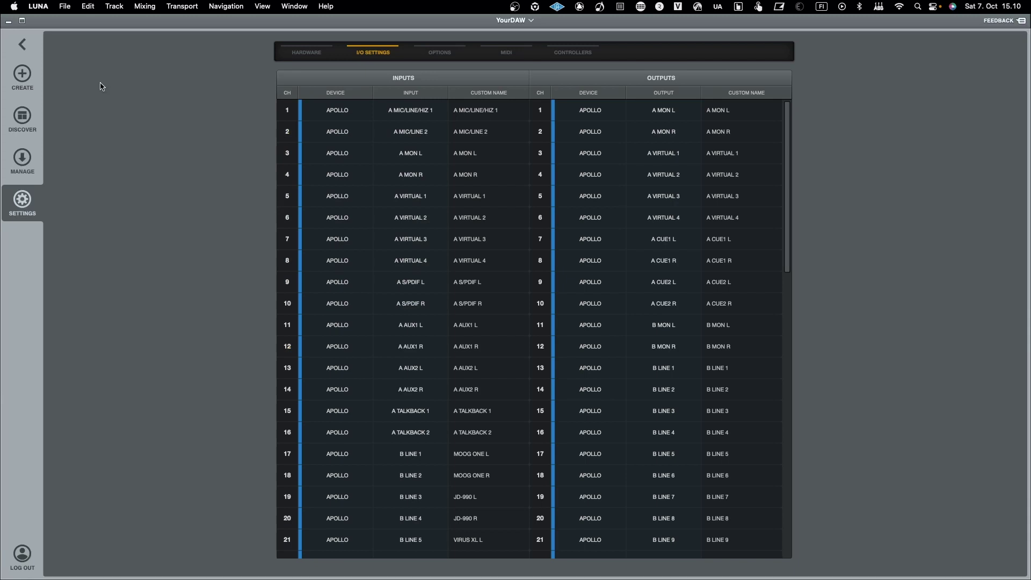
click(310, 51)
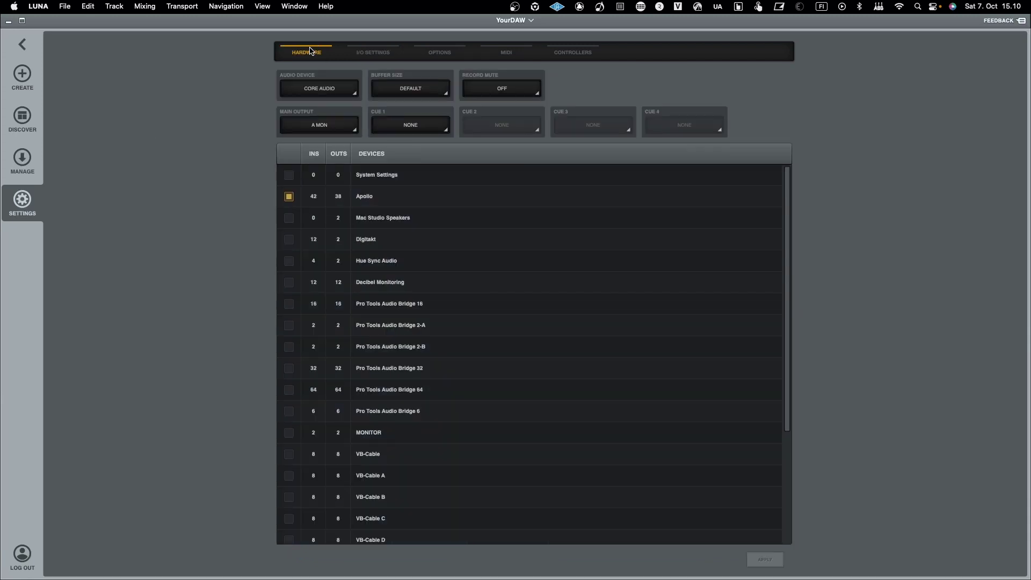